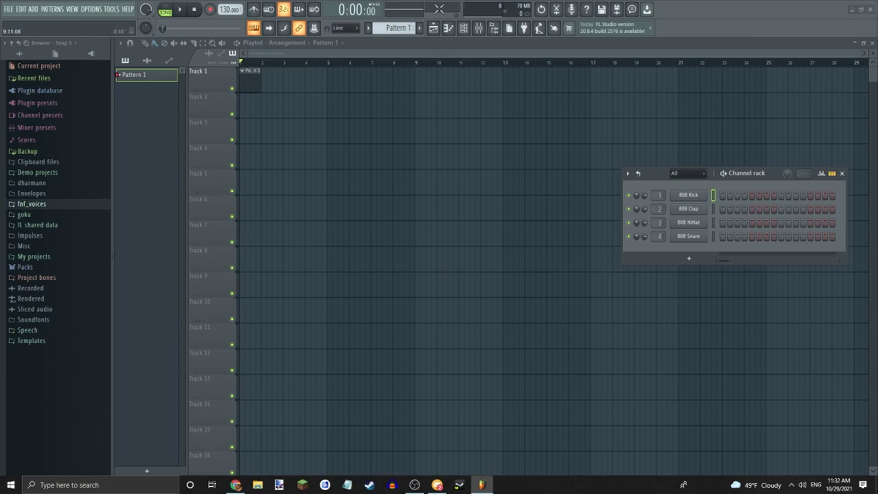
# Place the BOYFRIEND CHROMATIC SCALE sample from the fnf_voices folder at the start of Track 2
pyautogui.rightClick(494, 28)
pyautogui.click(147, 142)
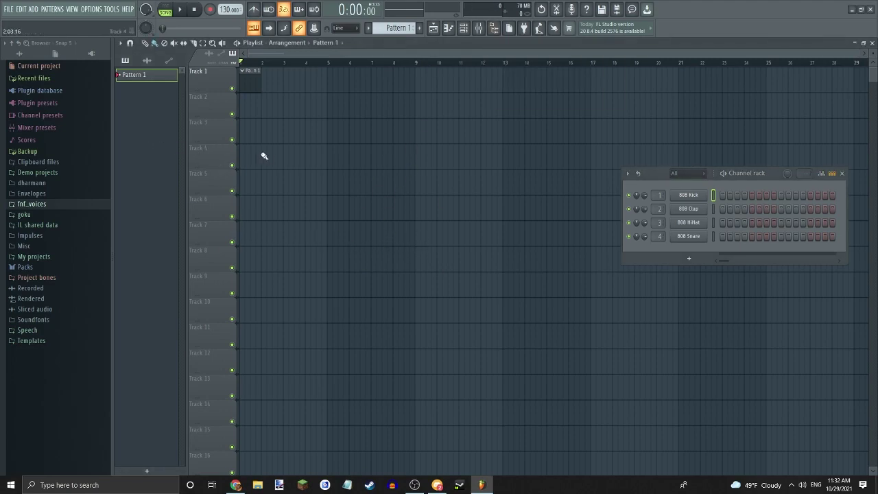
pyautogui.click(58, 204)
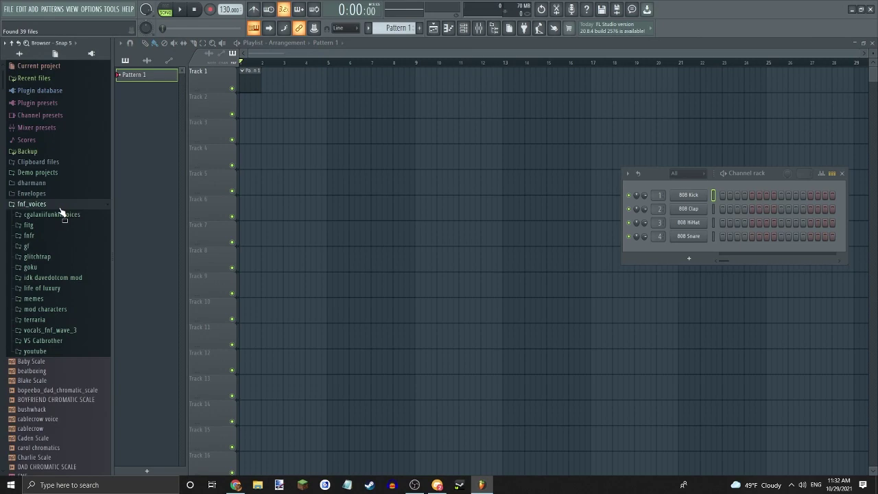
pyautogui.moveTo(41, 400); pyautogui.dragTo(240, 109)
pyautogui.click(31, 203)
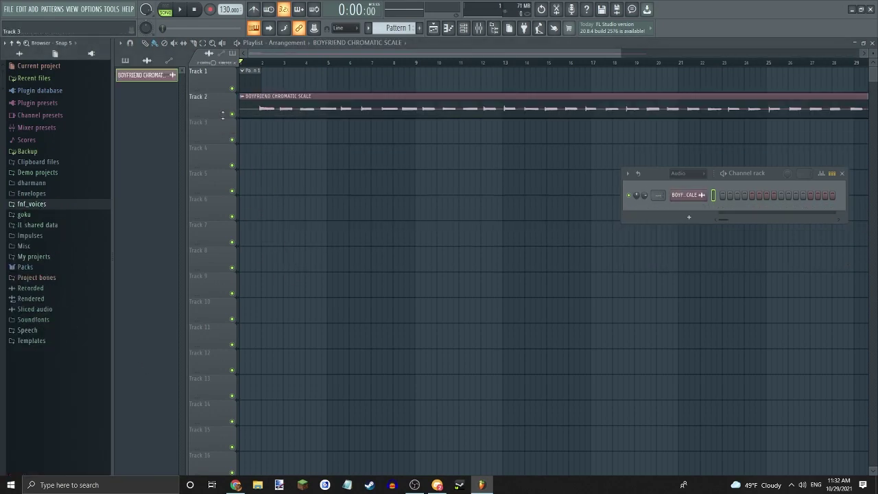
# Play back the start of the chromatic scale and move the Pattern 1 clip to Track 3
pyautogui.press('space')
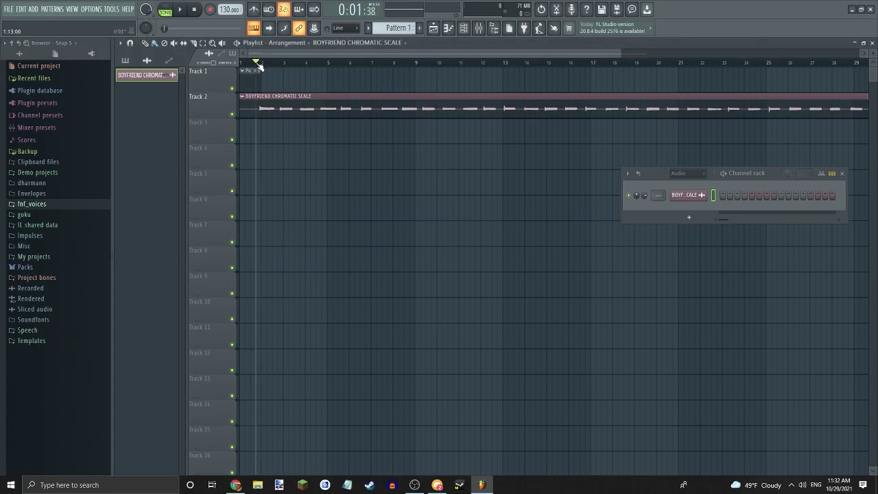
pyautogui.press('space')
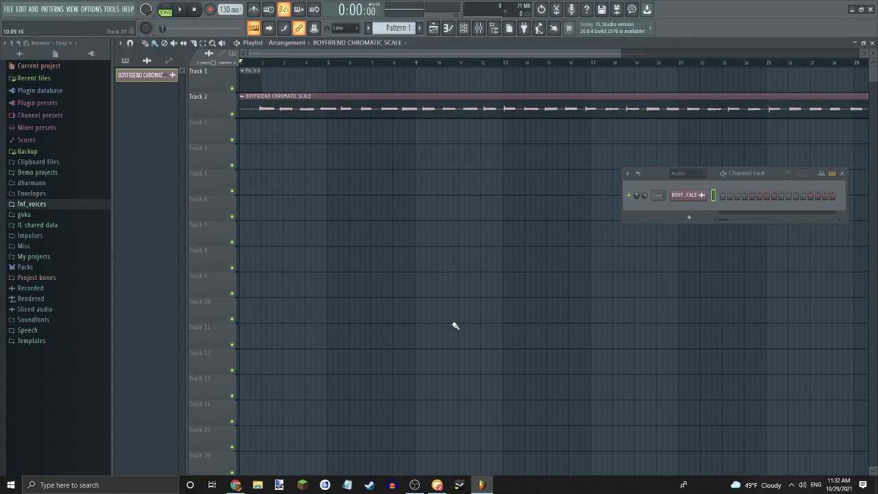
pyautogui.moveTo(254, 81); pyautogui.dragTo(252, 144)
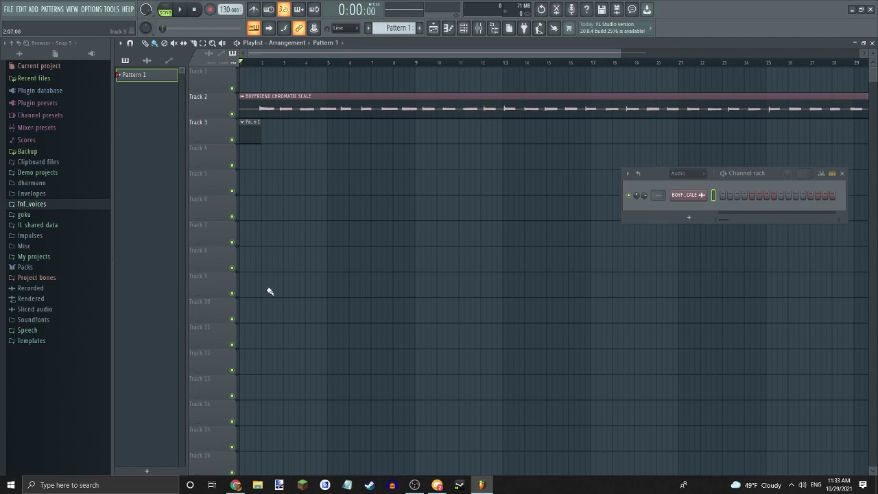
pyautogui.click(22, 204)
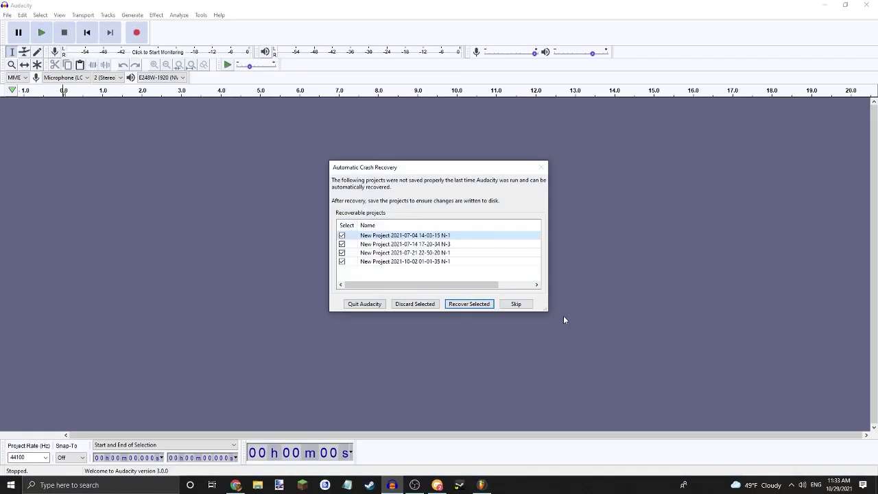
# In Audacity, skip the crash recovery and record about 9 seconds containing three sustained vocal notes, playing them back
pyautogui.click(524, 305)
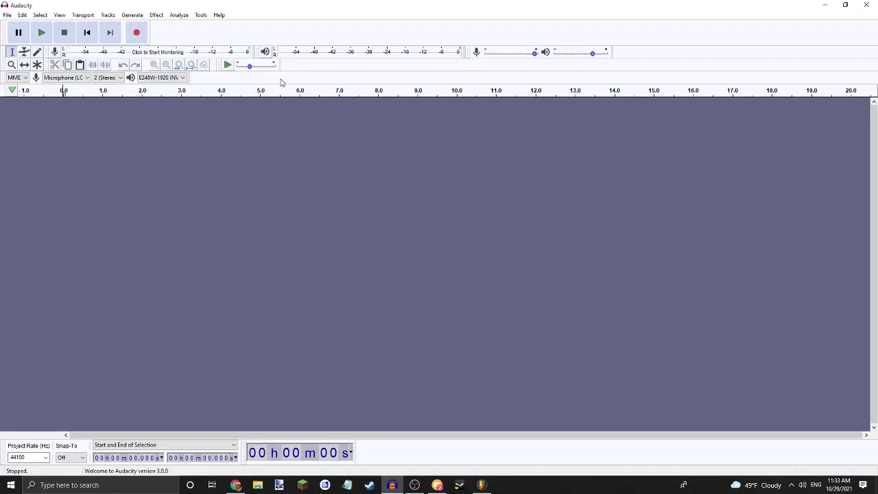
pyautogui.click(140, 41)
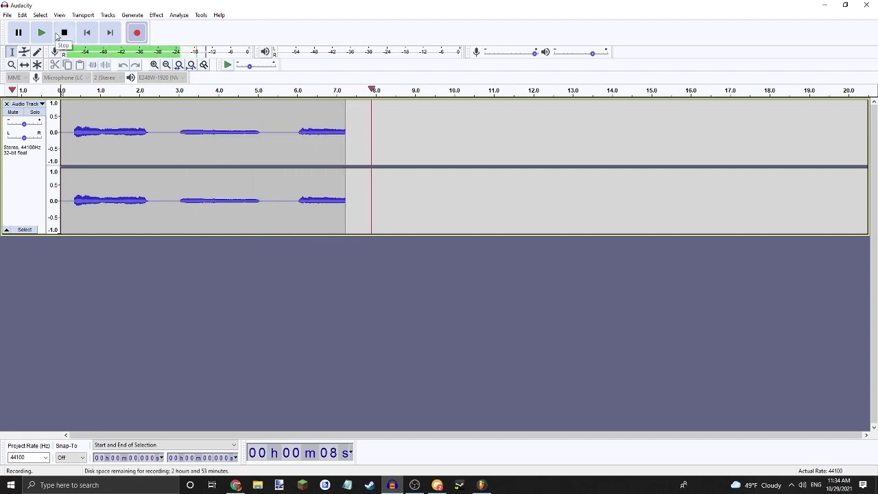
pyautogui.click(62, 33)
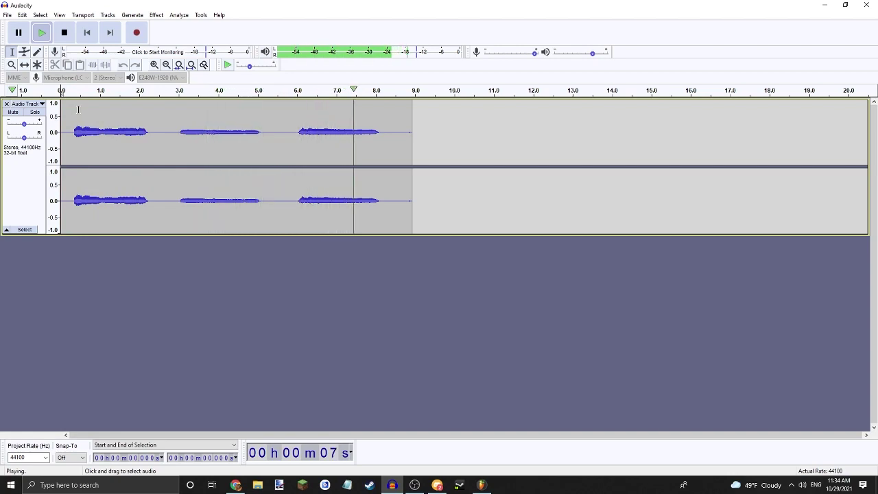
pyautogui.press('space')
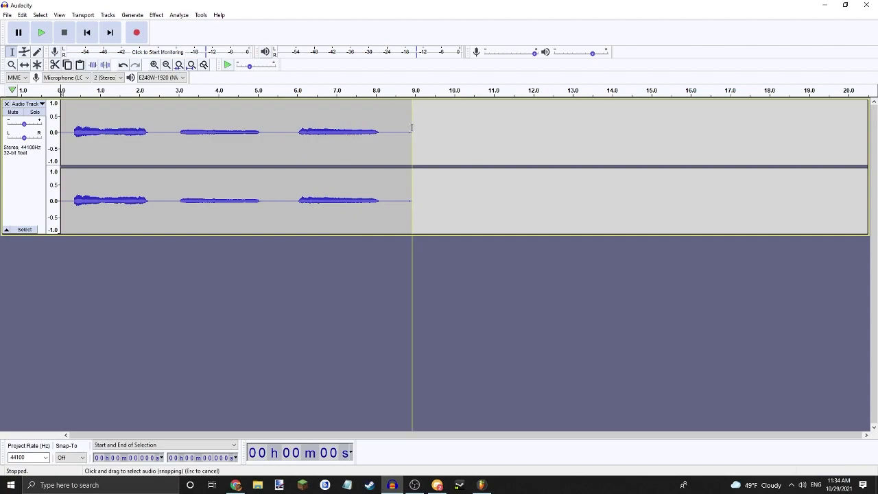
# Select the whole vocal recording and preview it through the Kerovee effect
pyautogui.moveTo(412, 127); pyautogui.dragTo(2, 109)
pyautogui.moveTo(176, 183); pyautogui.dragTo(2, 111)
pyautogui.click(157, 15)
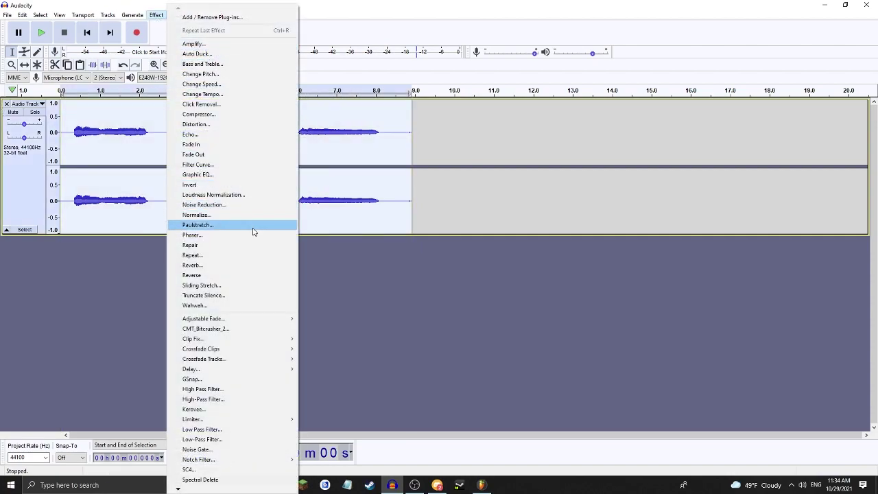
pyautogui.click(195, 411)
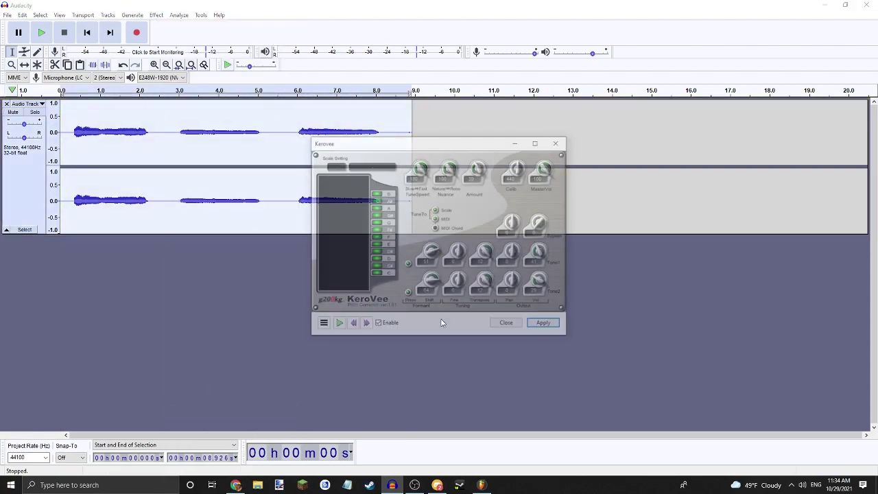
pyautogui.click(341, 325)
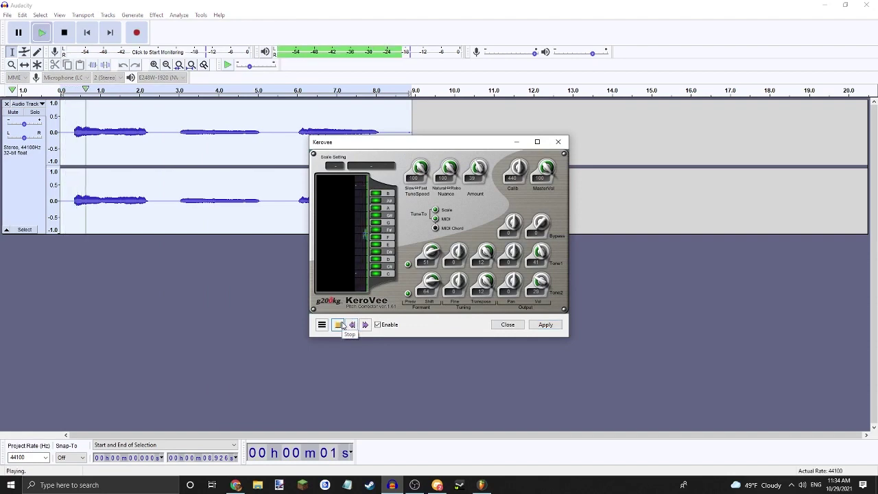
# Set the formant shift of both Tone1 and Tone2 to -100 in Kerovee and apply the effect to the recording
pyautogui.moveTo(430, 273); pyautogui.dragTo(433, 332)
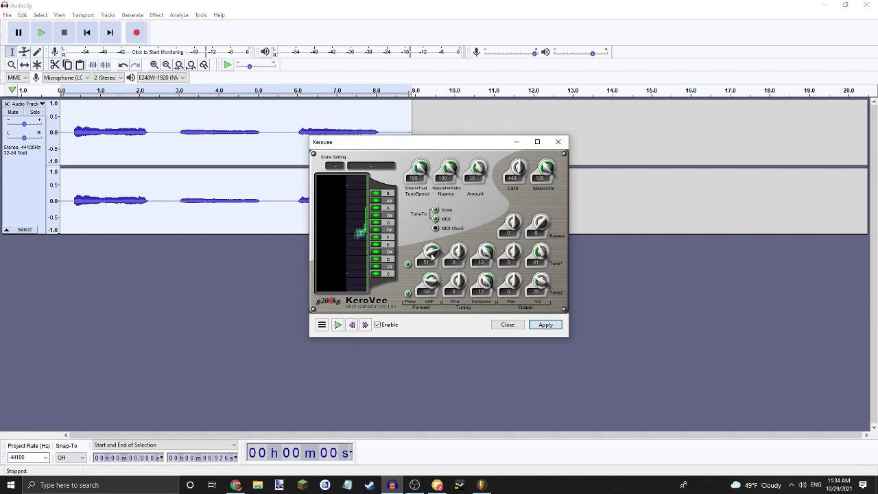
pyautogui.moveTo(432, 261); pyautogui.dragTo(432, 320)
pyautogui.click(339, 325)
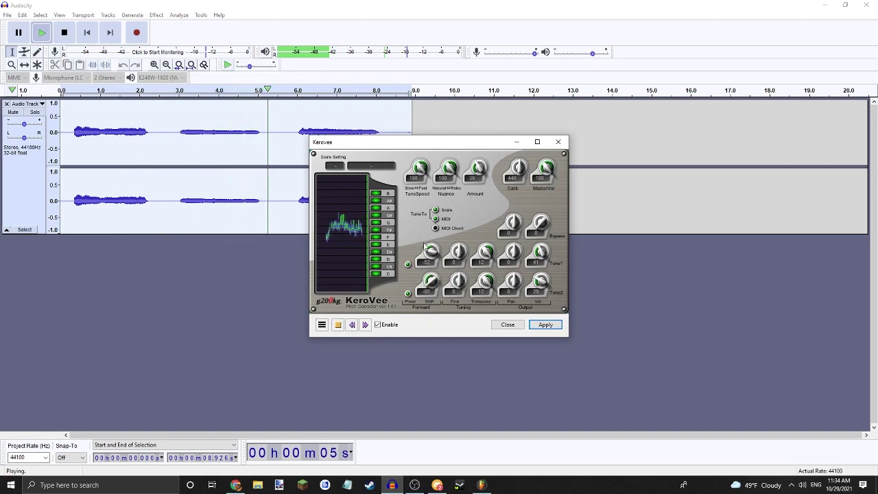
pyautogui.moveTo(431, 255); pyautogui.dragTo(454, 309)
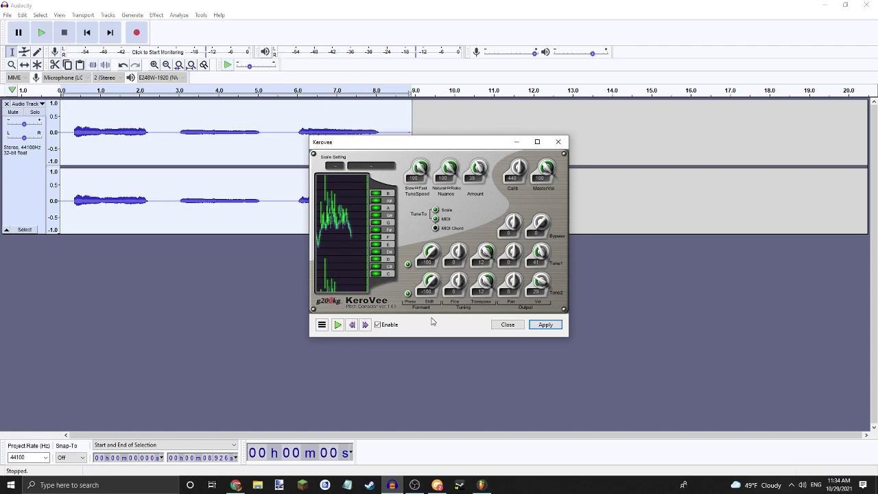
pyautogui.click(337, 325)
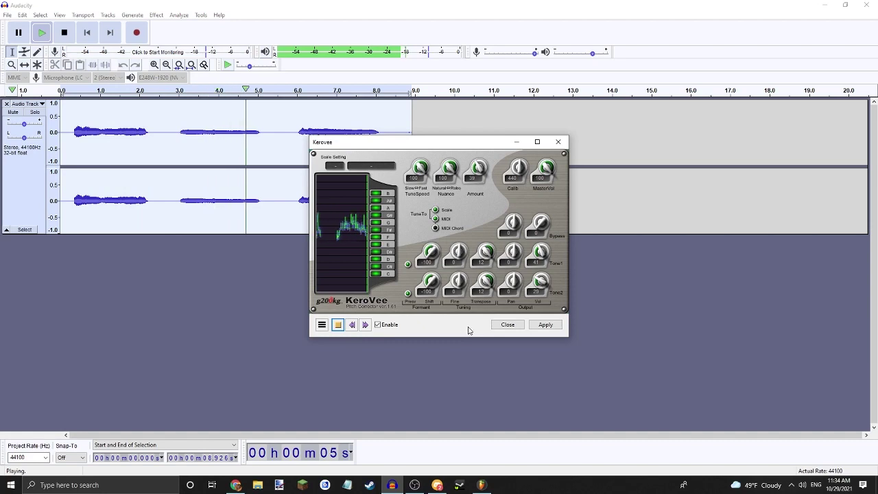
pyautogui.click(545, 324)
pyautogui.click(557, 141)
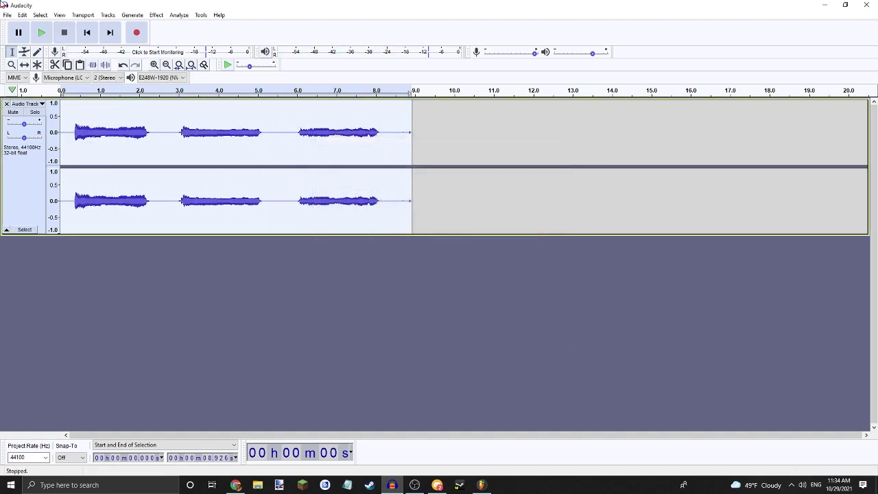
# Start an MP3 export and choose the fnf_voices folder inside Friday Night Funkin as the destination
pyautogui.click(10, 14)
pyautogui.moveTo(41, 82)
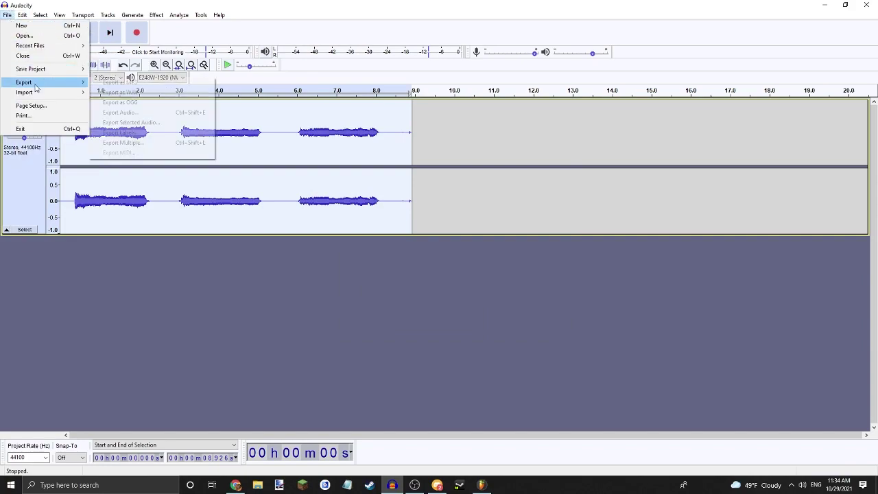
pyautogui.click(124, 83)
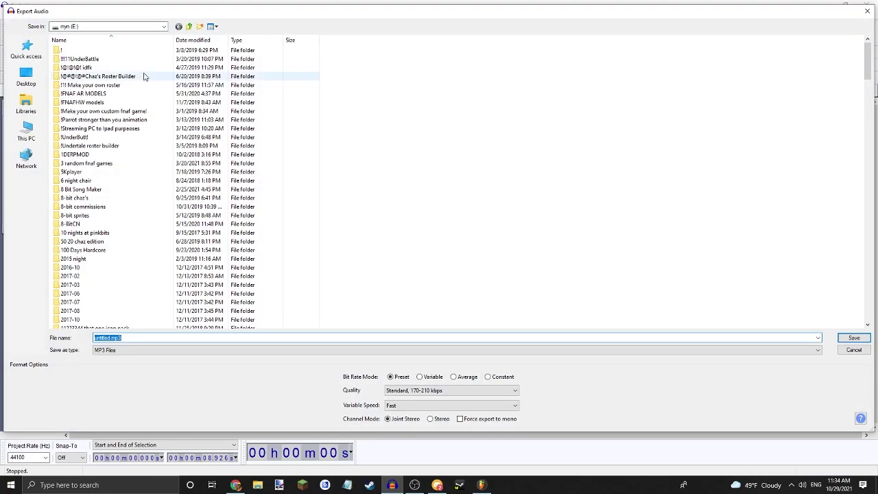
pyautogui.write('friday ng')
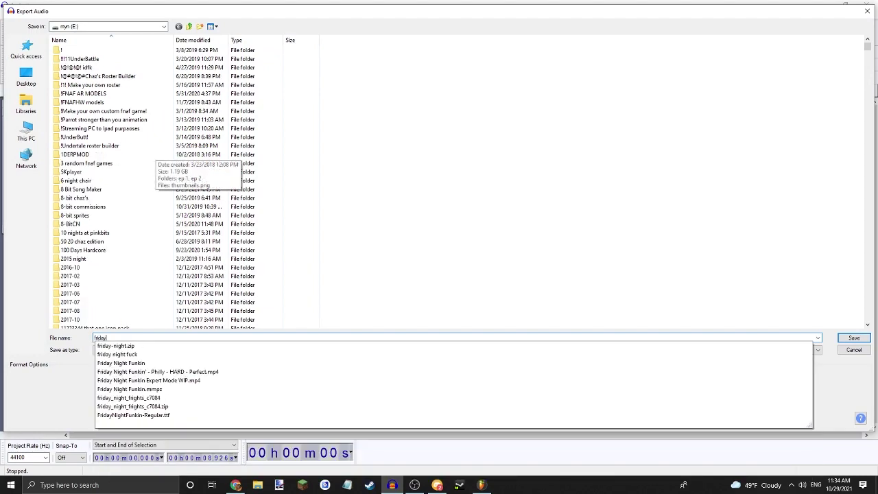
pyautogui.press('BackSpace')
pyautogui.press('Down')
pyautogui.press('Down')
pyautogui.press('Return')
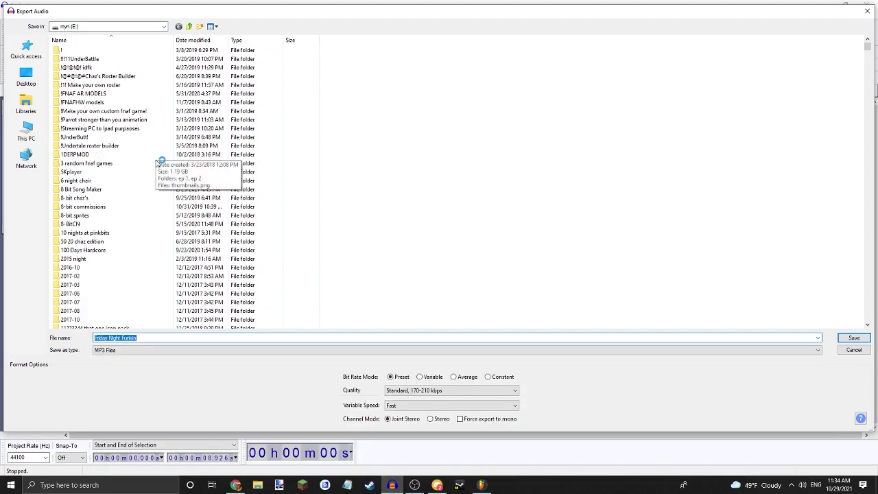
pyautogui.doubleClick(77, 102)
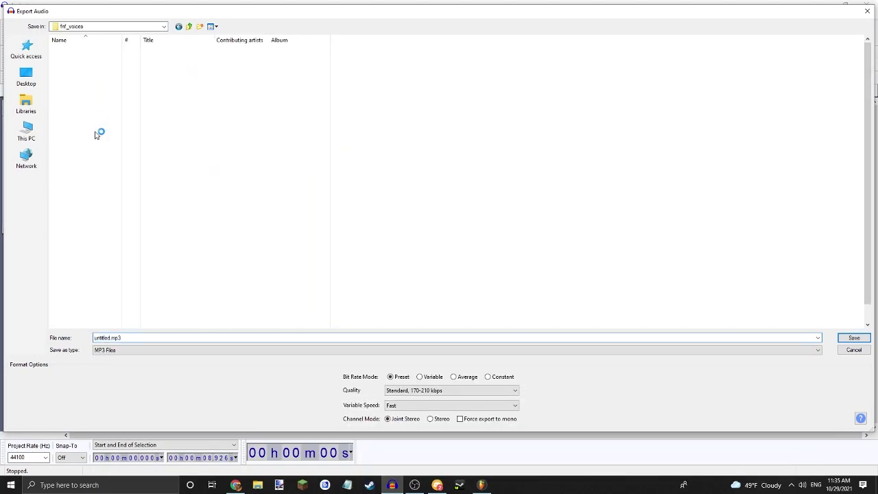
# Export the recording under the name "tutorial samples" with empty metadata tags
pyautogui.doubleClick(116, 337)
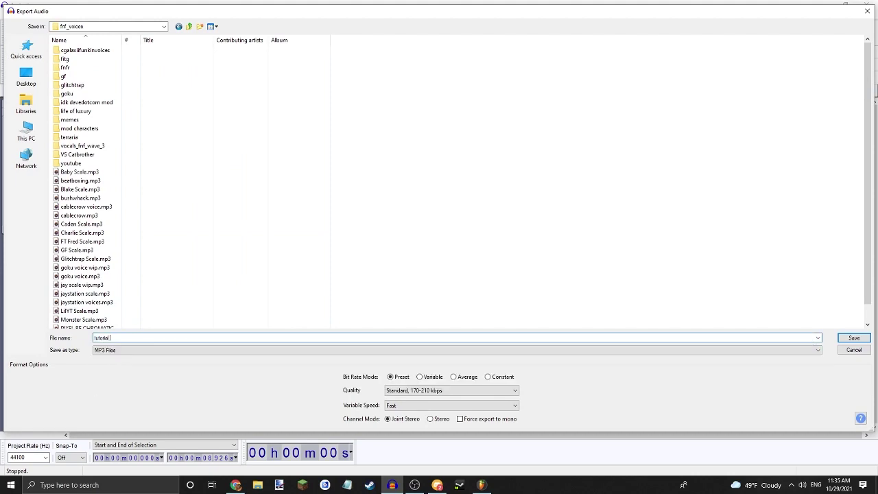
pyautogui.press('Return')
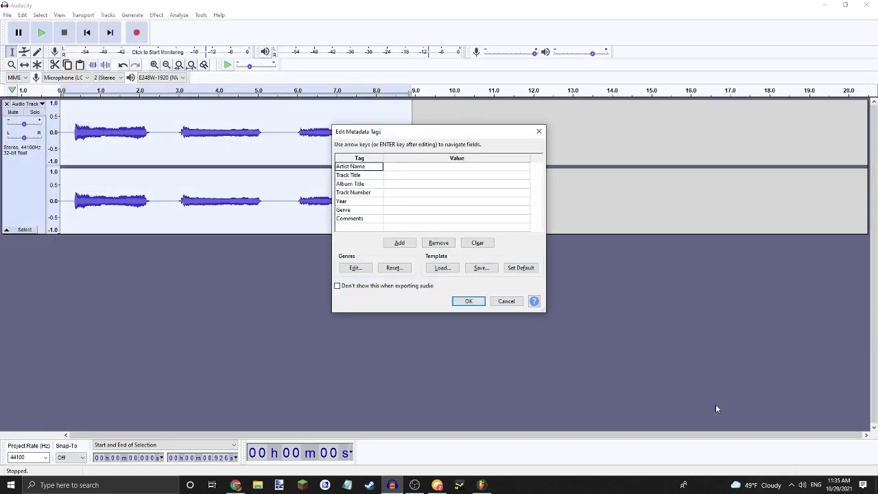
pyautogui.click(470, 303)
# Switch to FL Studio and bring the tutorial samples file from File Explorer onto Track 3, between bars 7 and 8
pyautogui.click(481, 485)
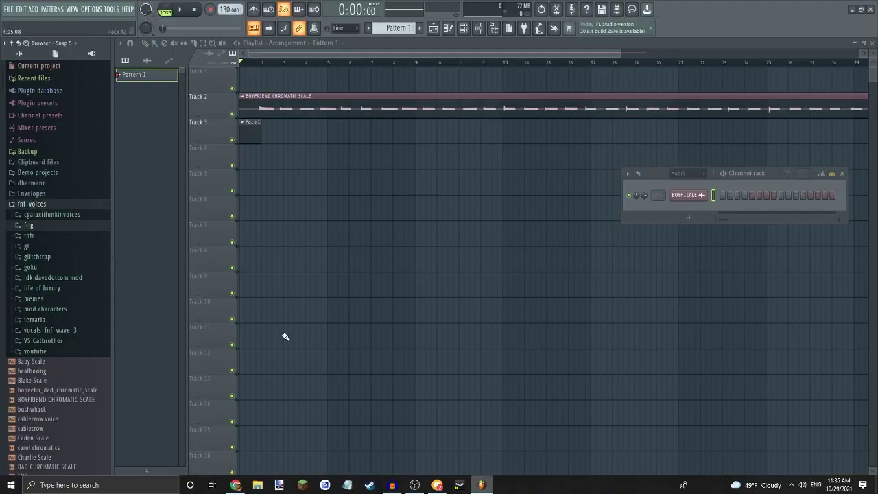
pyautogui.scroll(-8, 65, 328)
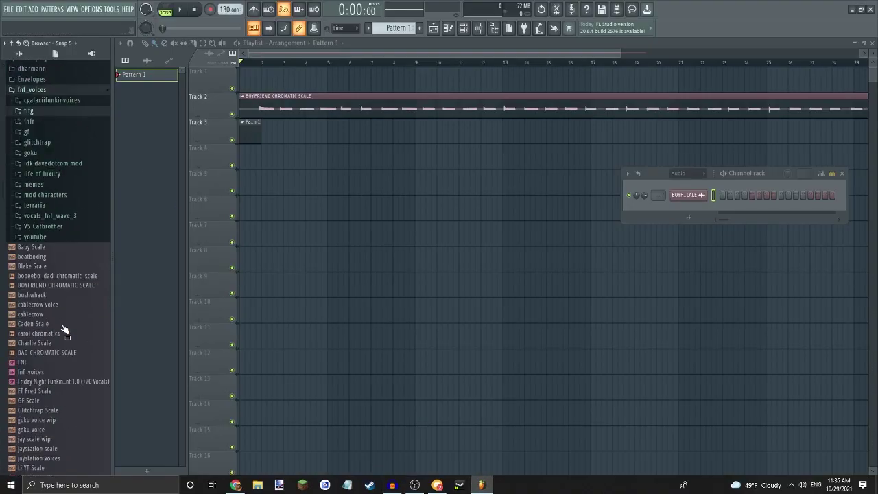
pyautogui.scroll(-4, 63, 321)
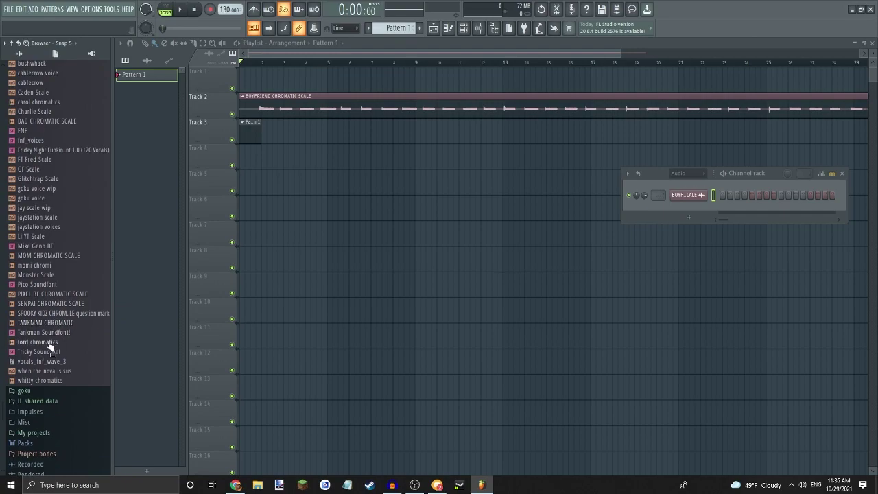
pyautogui.click(258, 486)
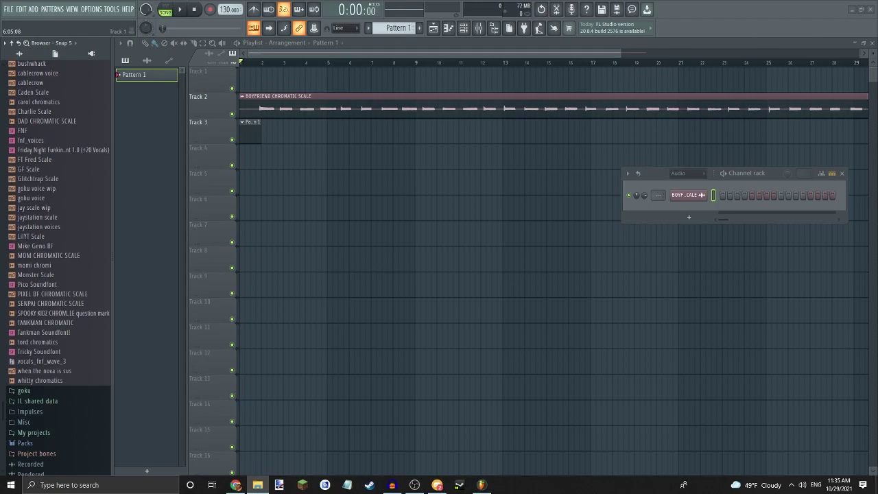
pyautogui.moveTo(381, 120); pyautogui.dragTo(364, 131)
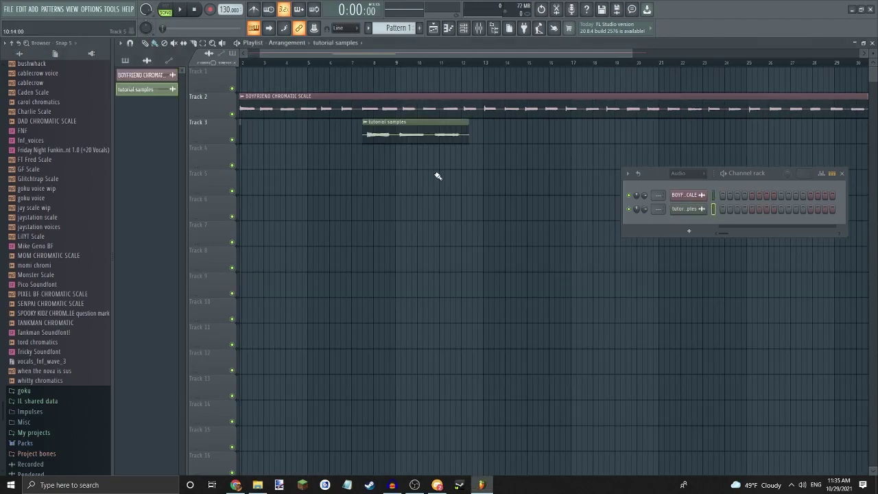
# Move the tutorial samples clip to Track 1, starting just before bar 2, and set the main snap to (none)
pyautogui.moveTo(369, 55); pyautogui.dragTo(210, 74)
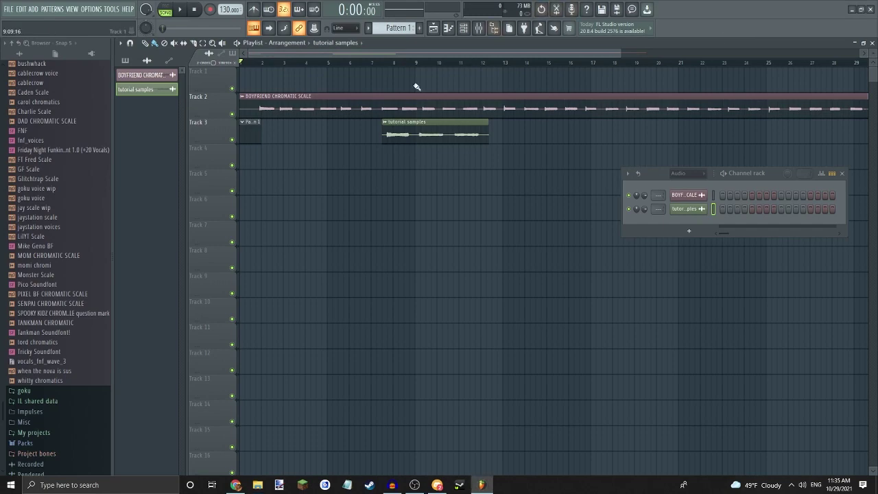
pyautogui.moveTo(412, 128); pyautogui.dragTo(308, 73)
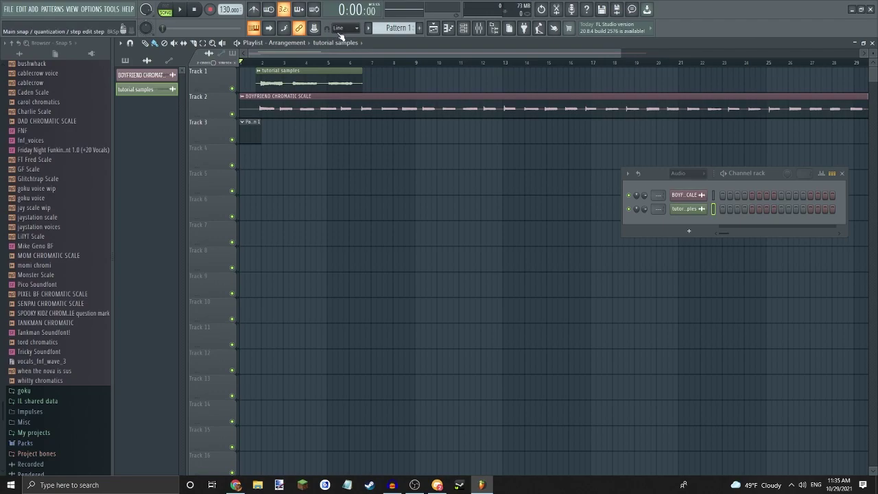
pyautogui.click(340, 29)
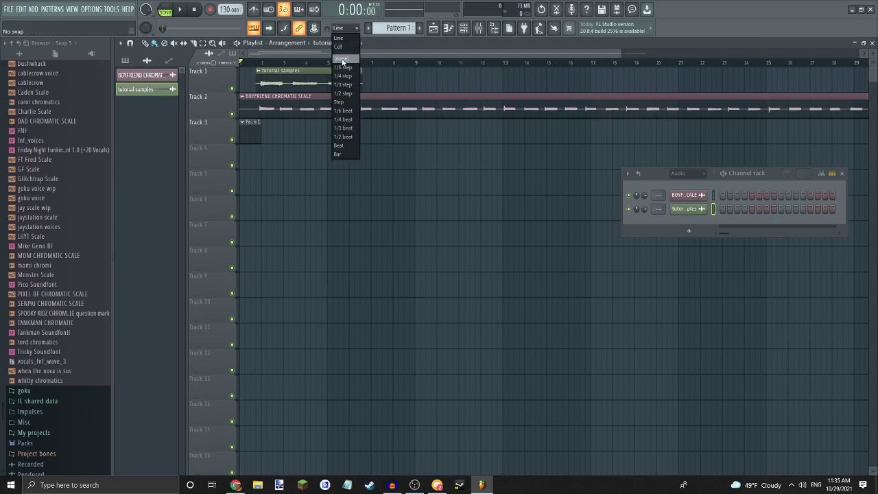
pyautogui.click(342, 62)
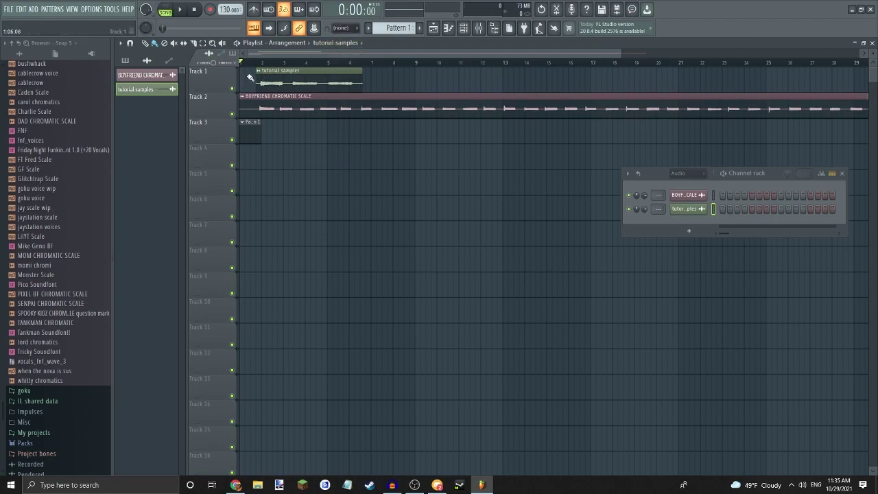
# Shift the tutorial samples clip on Track 1 earlier so its first note lines up with the first note on Track 2
pyautogui.scroll(5, 253, 78)
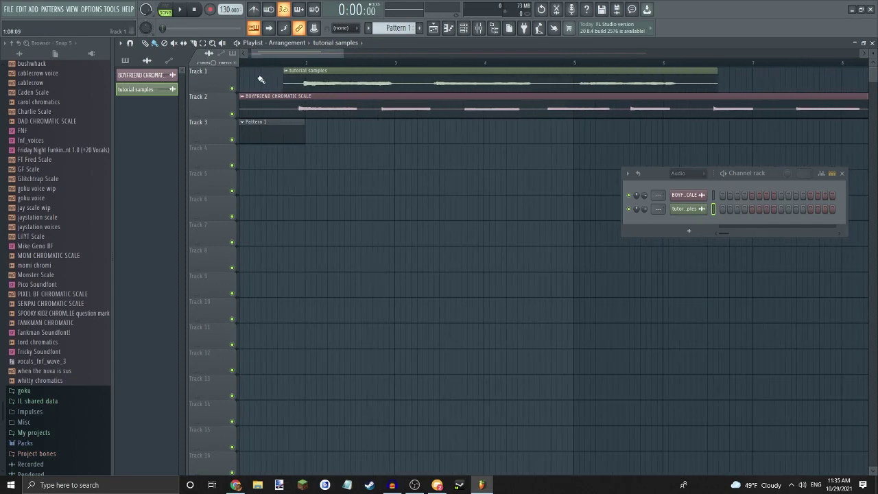
pyautogui.scroll(4, 263, 79)
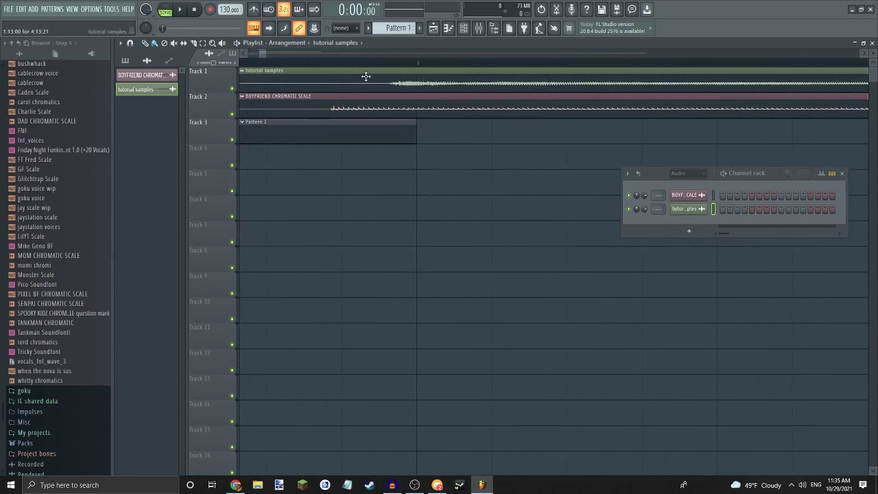
pyautogui.moveTo(421, 81); pyautogui.dragTo(364, 87)
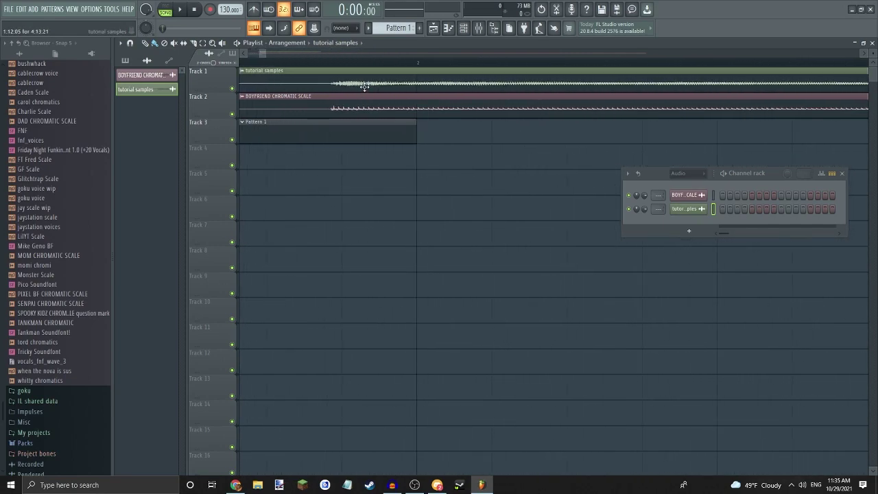
# Try to shorten the tutorial samples clip by reducing its time stretching in the channel settings
pyautogui.scroll(-6, 430, 98)
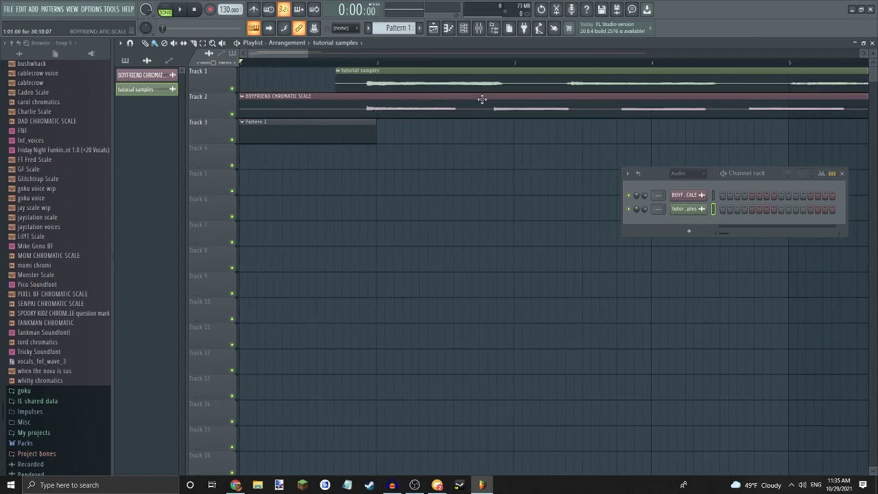
pyautogui.scroll(-1, 432, 90)
pyautogui.moveTo(290, 51)
pyautogui.mouseDown()
pyautogui.moveTo(309, 54)
pyautogui.moveTo(288, 53)
pyautogui.mouseUp()
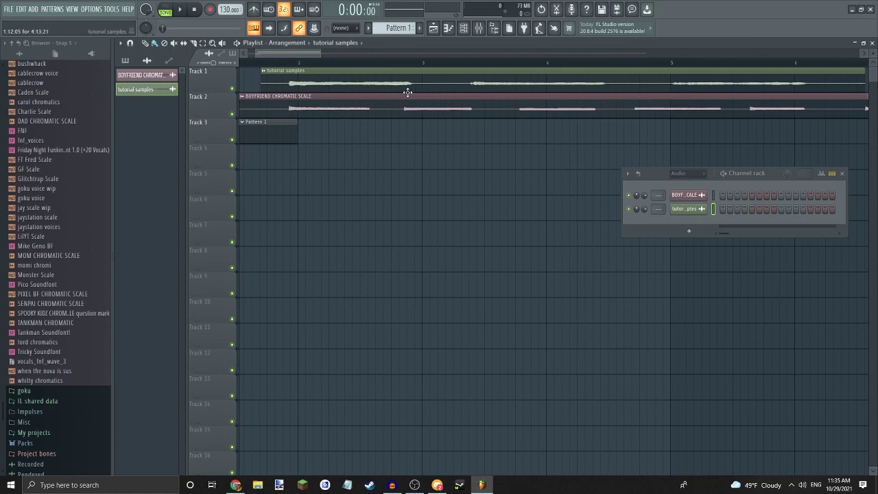
pyautogui.scroll(-3, 487, 90)
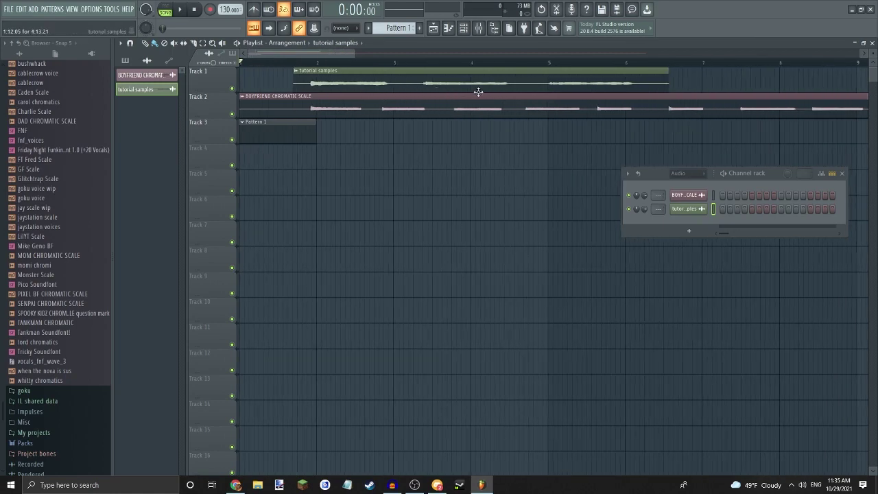
pyautogui.doubleClick(369, 85)
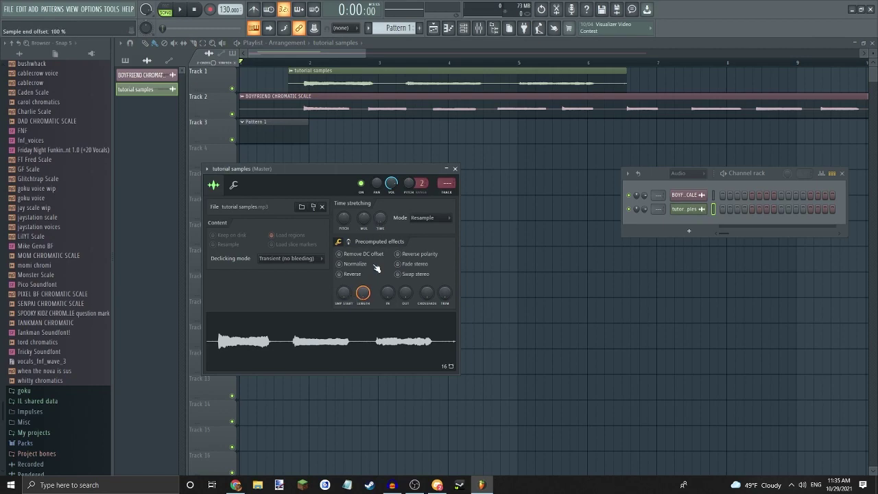
pyautogui.moveTo(379, 221); pyautogui.dragTo(380, 211)
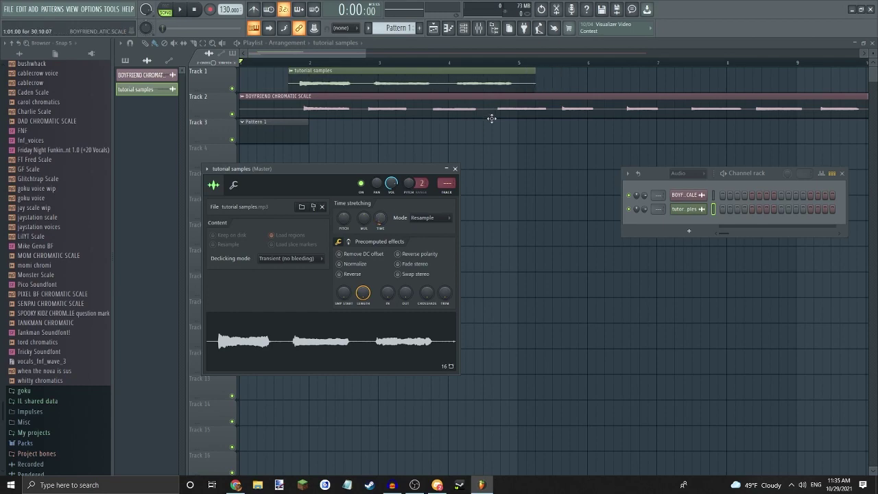
pyautogui.click(455, 169)
# Try a time stretch of 3:03.00 on tutorial samples and realign its first note with the first note on Track 2
pyautogui.scroll(5, 380, 86)
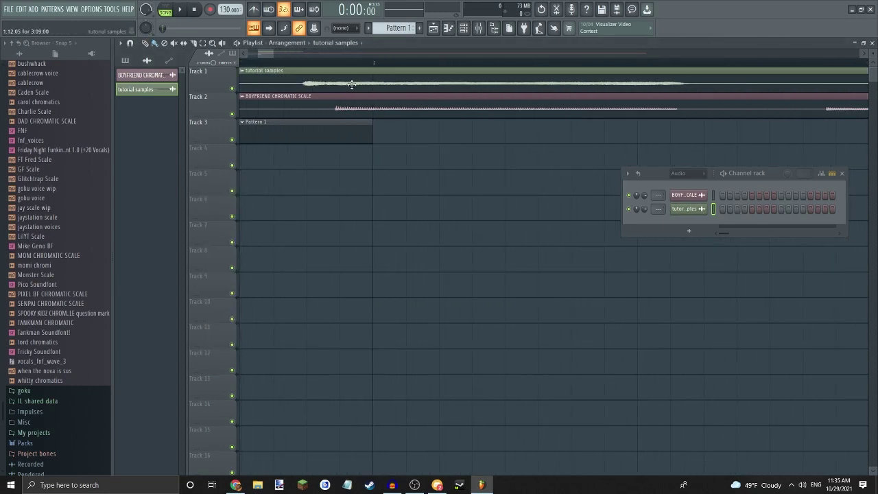
pyautogui.doubleClick(449, 84)
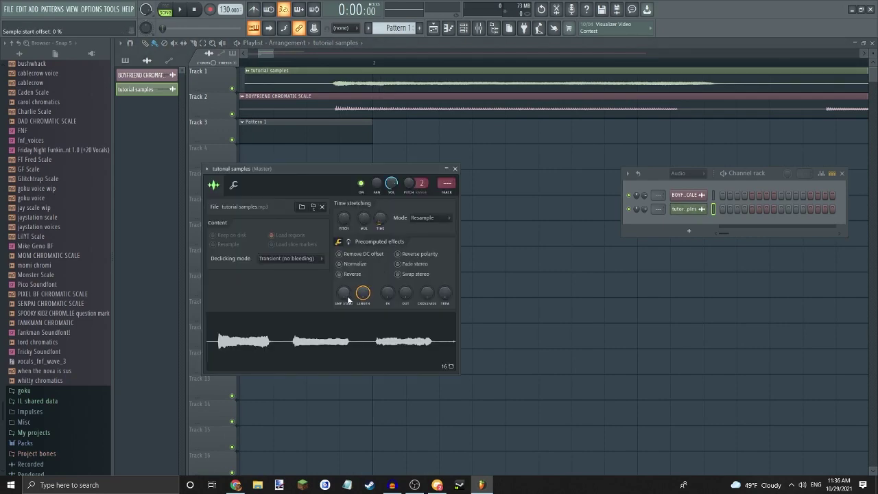
pyautogui.moveTo(380, 218); pyautogui.dragTo(380, 222)
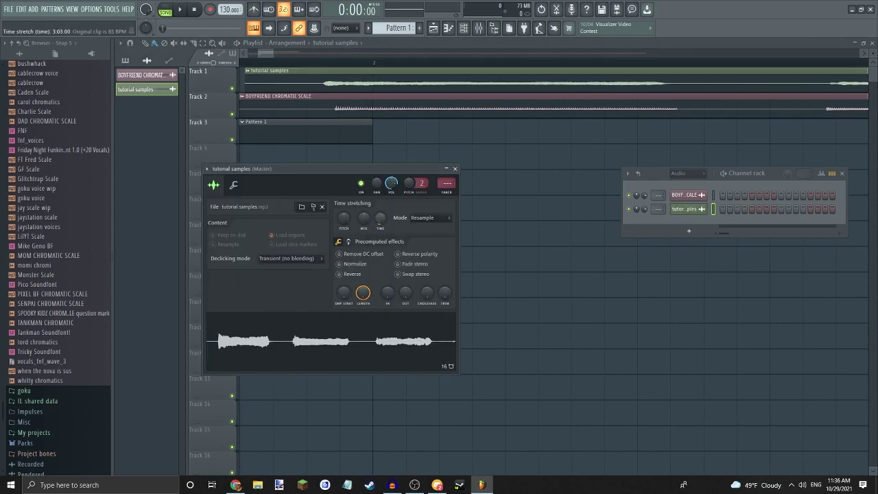
pyautogui.click(455, 169)
pyautogui.moveTo(439, 78); pyautogui.dragTo(451, 78)
# Play the stretched tutorial samples clip together with the BOYFRIEND CHROMATIC SCALE clip to compare their timing
pyautogui.click(321, 62)
pyautogui.press('space')
pyautogui.scroll(-4, 491, 98)
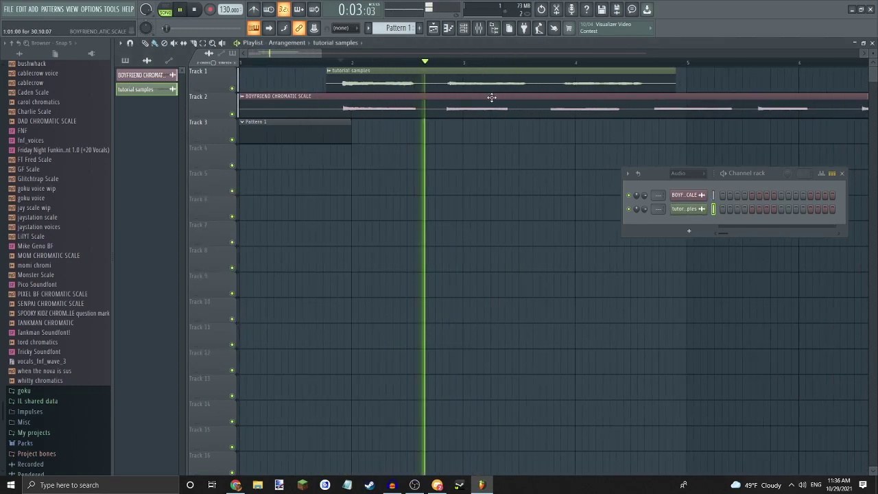
pyautogui.press('space')
# Step back and forth through the last clip move and time stretch edits, playing the clip to compare
pyautogui.hotkey('ctrl', 'z')
pyautogui.hotkey('ctrl', 'z')
pyautogui.hotkey('ctrl', 'z')
pyautogui.click(8, 9)
pyautogui.click(21, 9)
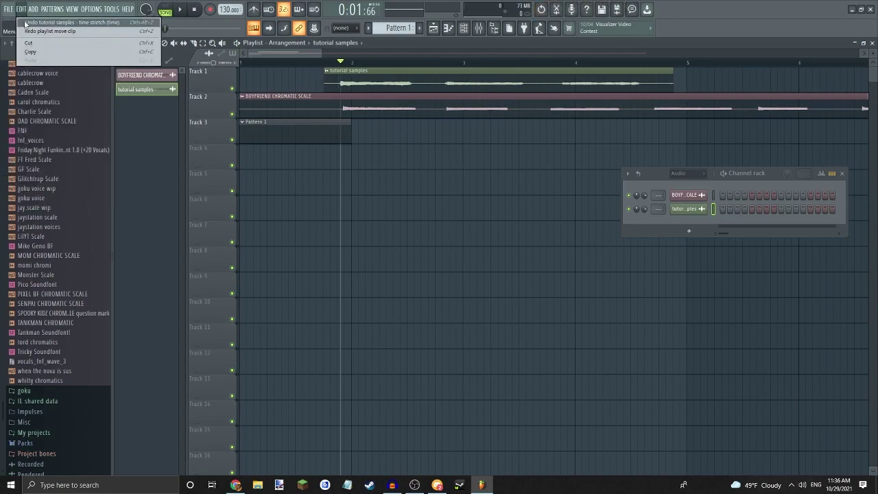
pyautogui.click(26, 23)
pyautogui.click(23, 9)
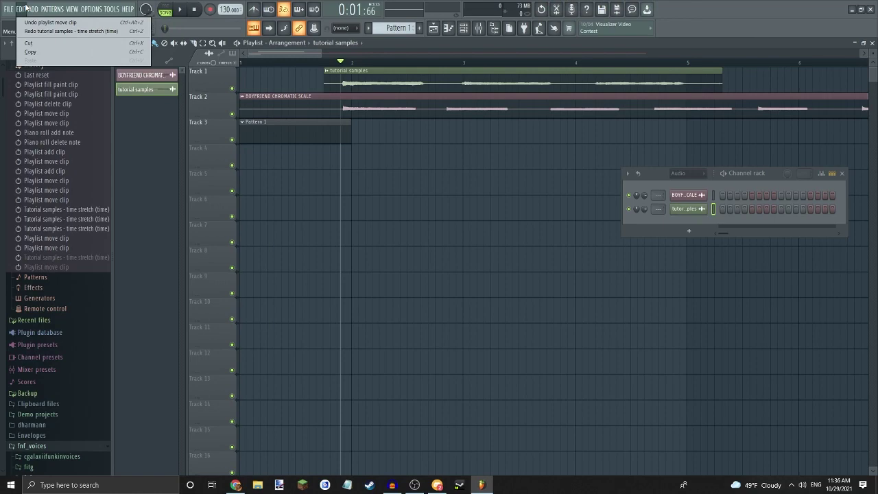
pyautogui.click(91, 9)
pyautogui.click(351, 61)
pyautogui.press('space')
pyautogui.scroll(-2, 330, 78)
pyautogui.press('space')
pyautogui.scroll(-1, 329, 78)
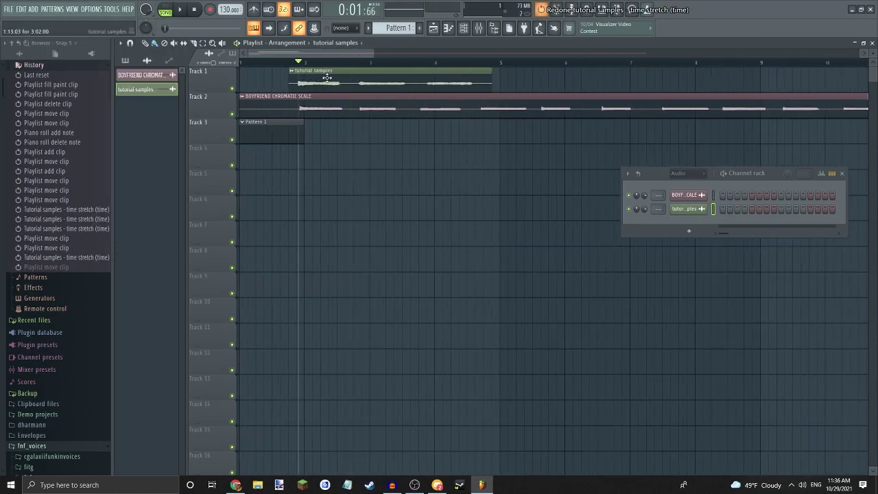
# Restore the project history to the playlist clip move preceding the time stretch edits, and play the unstretched clip
pyautogui.click(54, 199)
pyautogui.press('space')
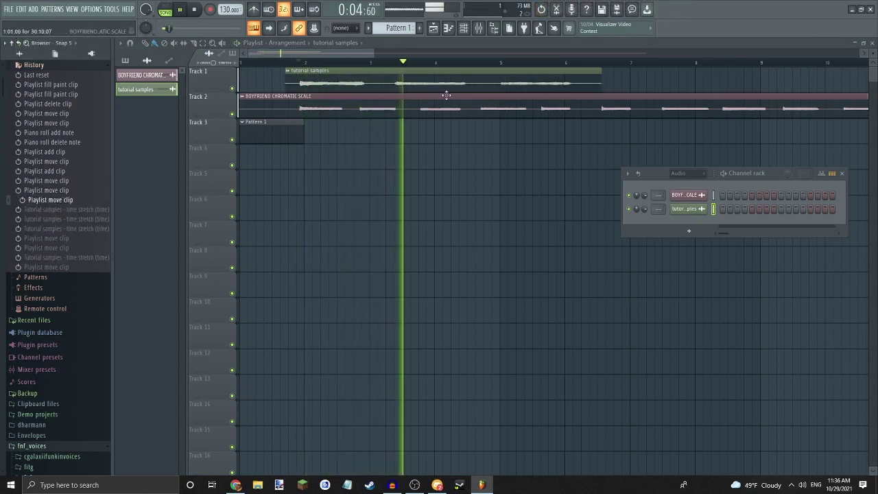
pyautogui.press('space')
pyautogui.scroll(1, 34, 166)
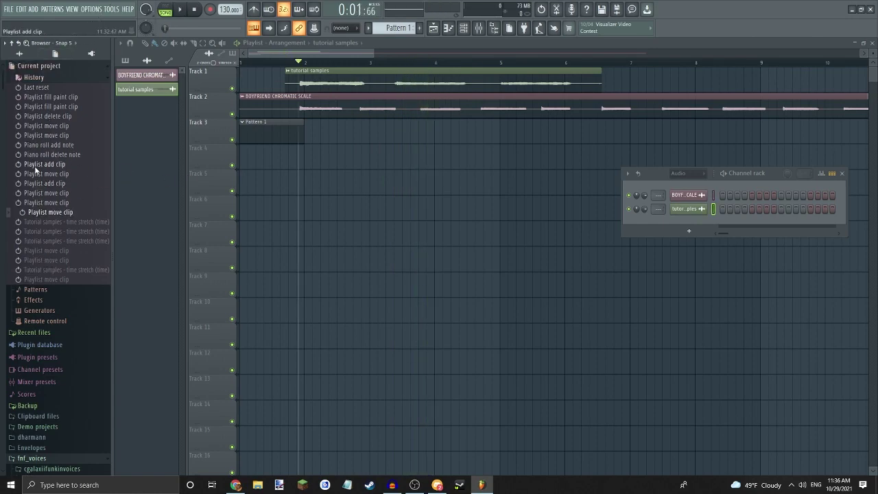
pyautogui.click(38, 66)
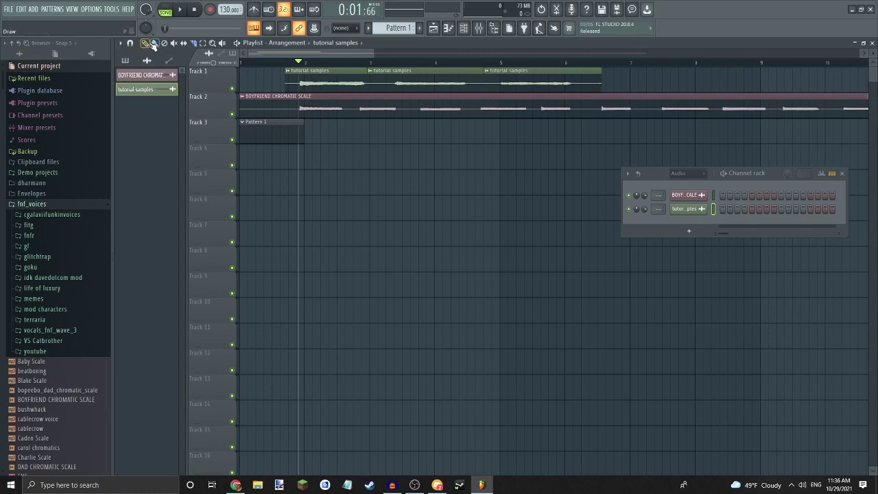
# Move the second and third tutorial samples slices earlier on Track 1, leaving only short, even gaps between the notes
pyautogui.moveTo(453, 87); pyautogui.dragTo(408, 81)
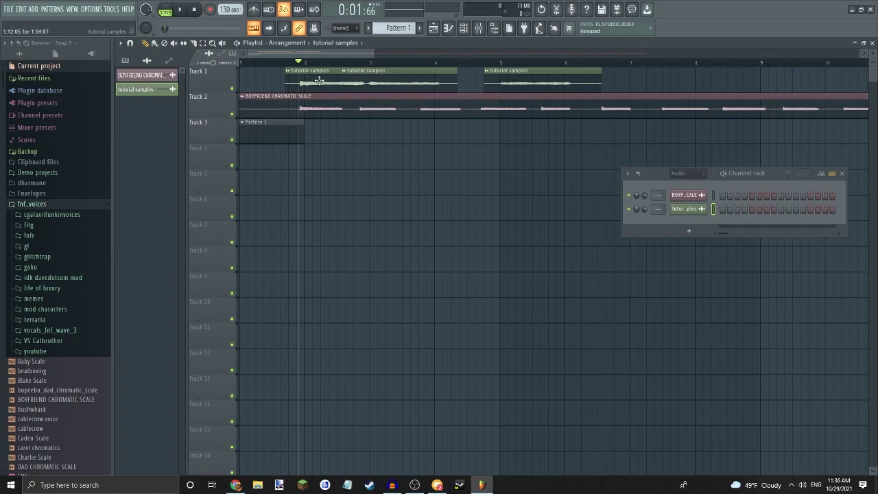
pyautogui.press('space')
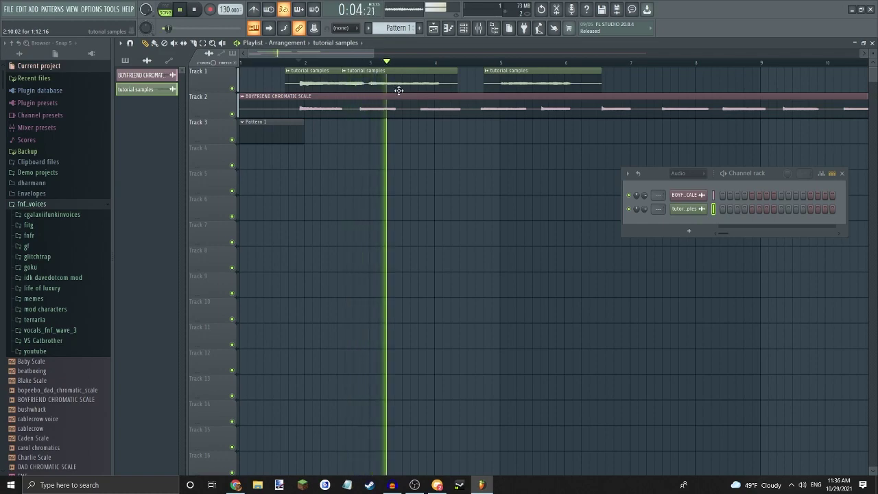
pyautogui.press('space')
pyautogui.moveTo(524, 86); pyautogui.dragTo(479, 90)
pyautogui.moveTo(396, 86); pyautogui.dragTo(400, 83)
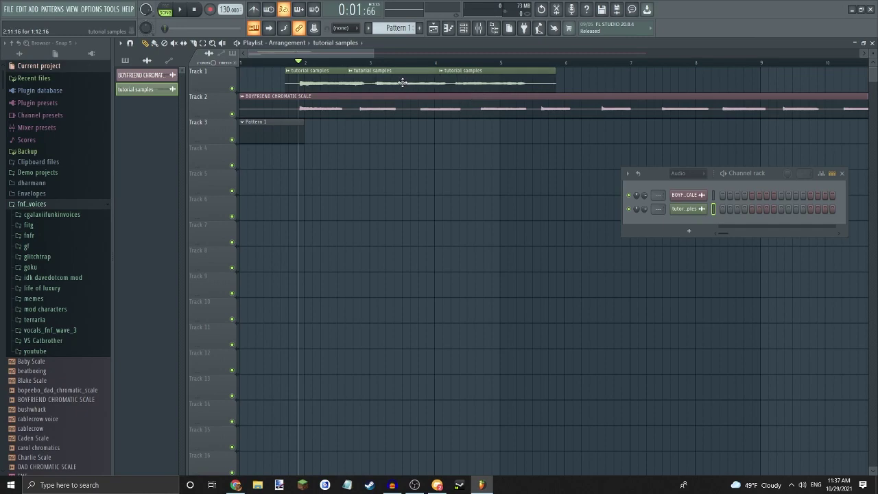
pyautogui.moveTo(496, 89); pyautogui.dragTo(499, 89)
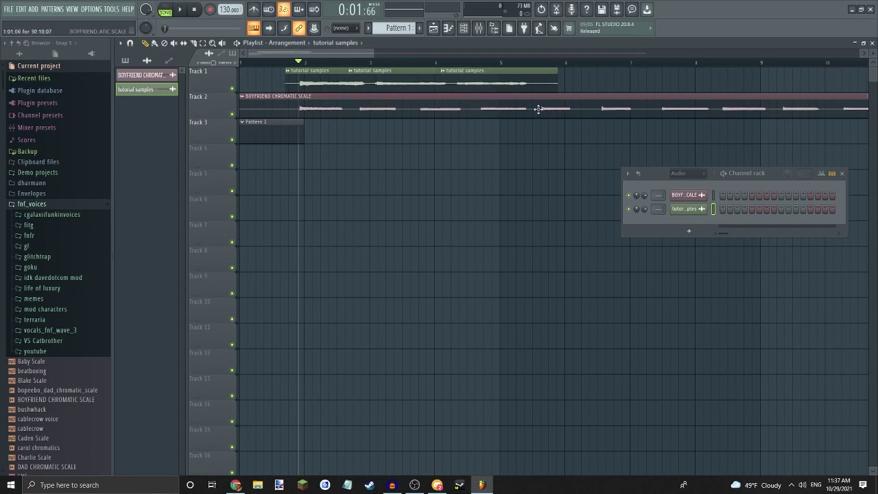
# Select the three tutorial samples slices and duplicate the group repeatedly end to end along Track 1 until past bar 30
pyautogui.scroll(-4, 574, 115)
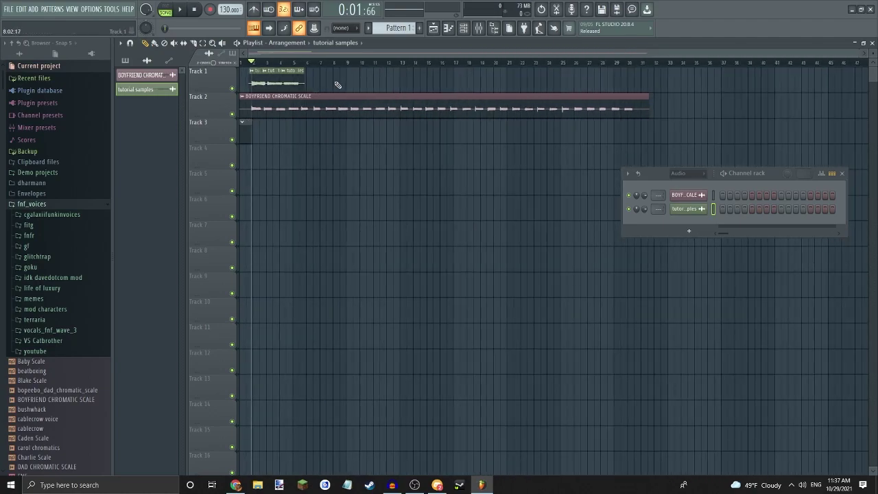
pyautogui.moveTo(335, 85); pyautogui.dragTo(202, 79)
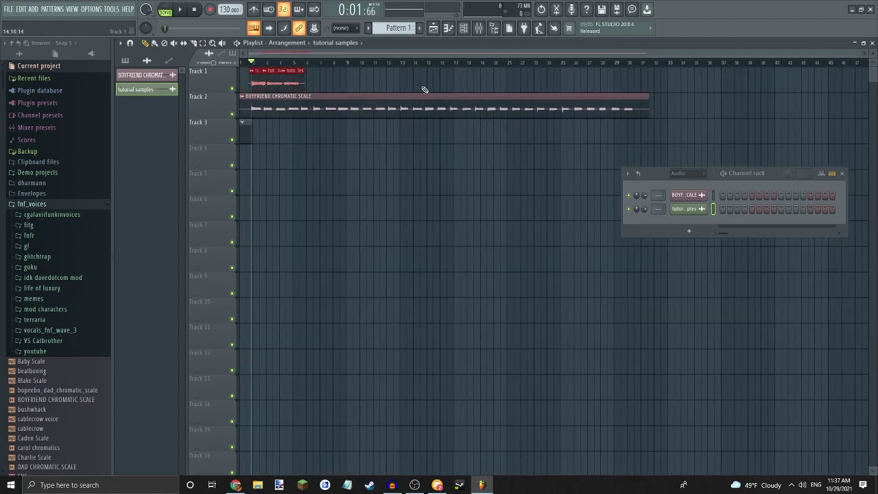
pyautogui.moveTo(261, 86); pyautogui.dragTo(318, 87)
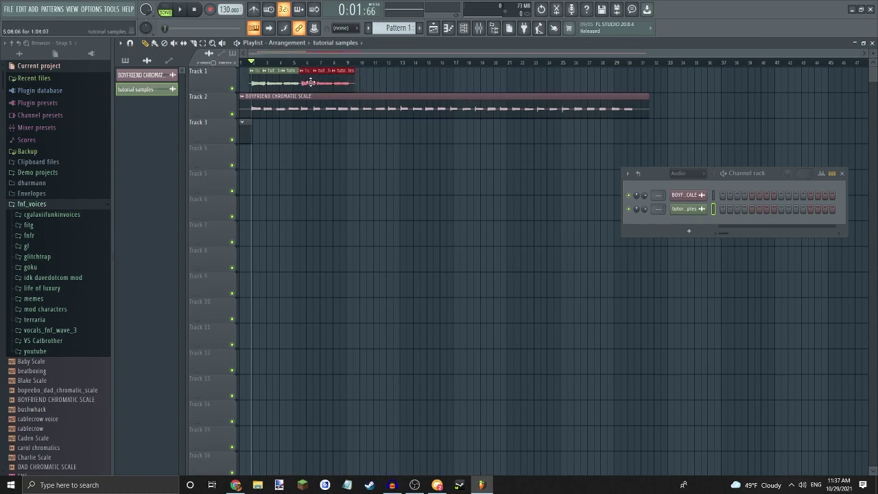
pyautogui.moveTo(308, 80); pyautogui.dragTo(336, 84)
pyautogui.moveTo(252, 82); pyautogui.dragTo(338, 84)
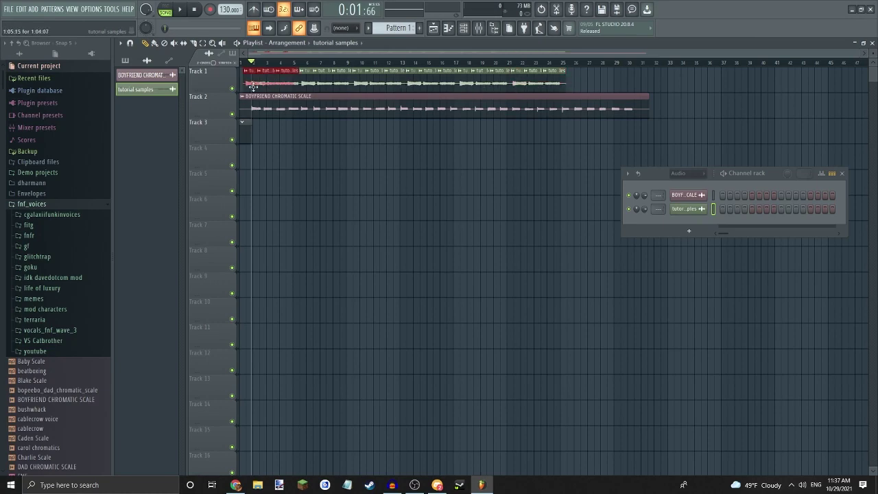
pyautogui.moveTo(253, 85); pyautogui.dragTo(626, 86)
# Delete the surplus slices past bar 30 on Track 1 and the reference clips on Tracks 2 and 3, with playback reset to the start
pyautogui.rightClick(671, 88)
pyautogui.rightClick(645, 84)
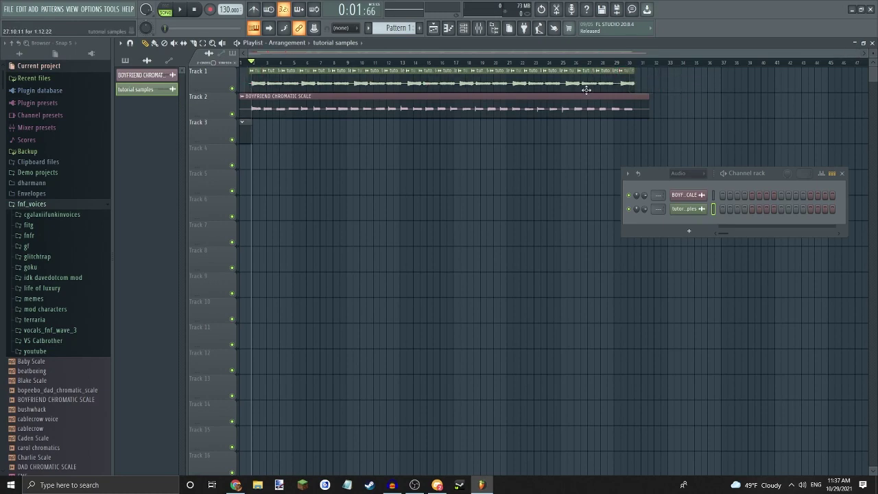
pyautogui.rightClick(267, 106)
pyautogui.moveTo(258, 63); pyautogui.dragTo(226, 70)
# Start an MP3 export of the song and choose the fnf_voices folder inside Friday Night Funkin as the destination
pyautogui.click(8, 9)
pyautogui.moveTo(28, 89)
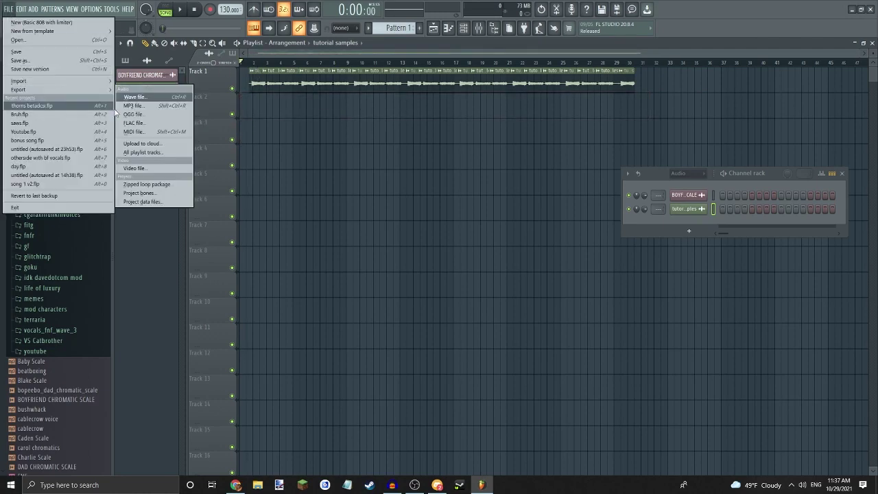
pyautogui.click(130, 106)
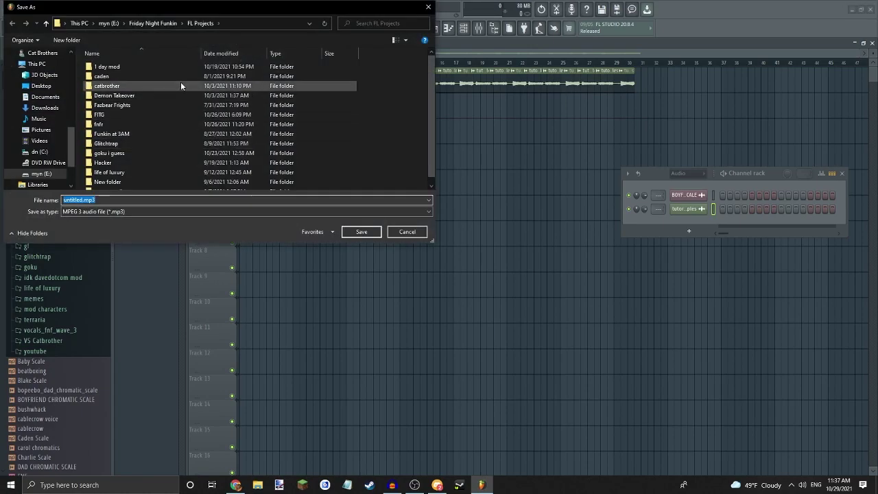
pyautogui.click(169, 26)
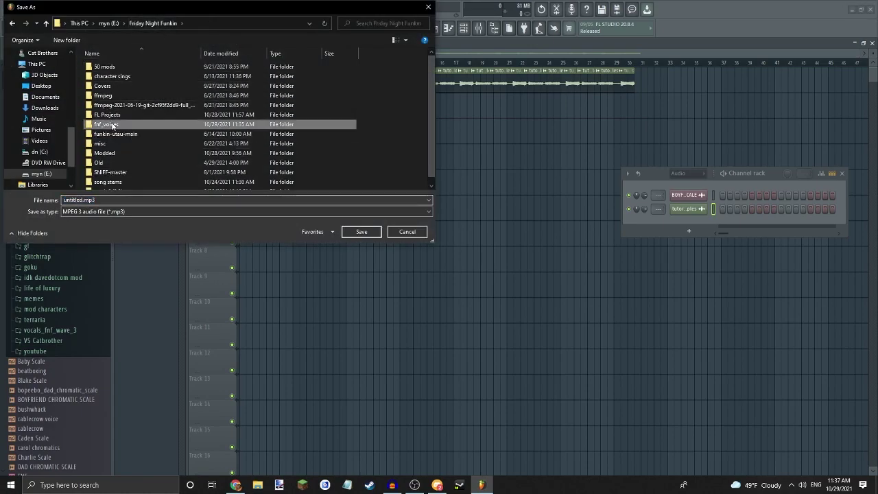
pyautogui.doubleClick(117, 123)
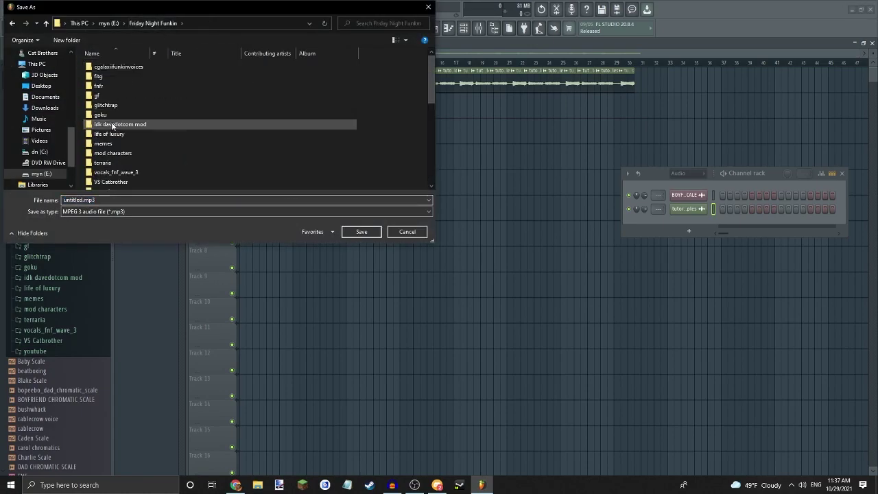
# Name the export "tutorial scale wip" and render the full song as MP3
pyautogui.doubleClick(135, 200)
pyautogui.write('t')
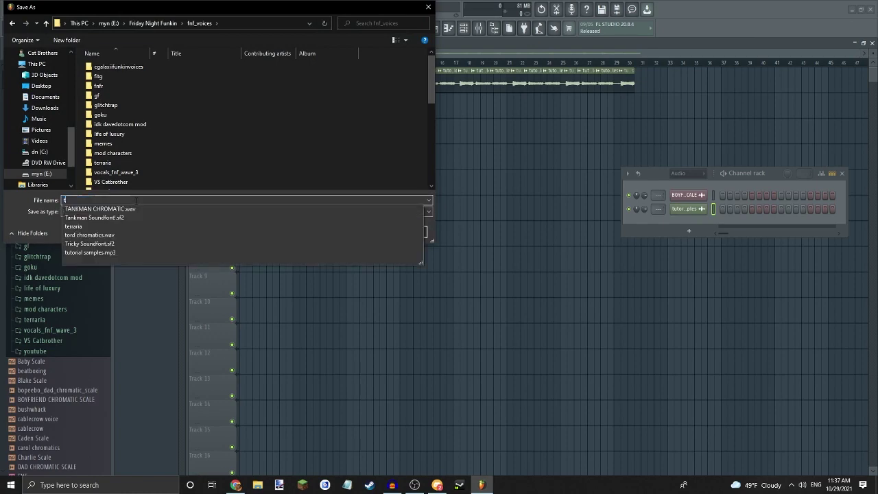
pyautogui.write('utorial sc')
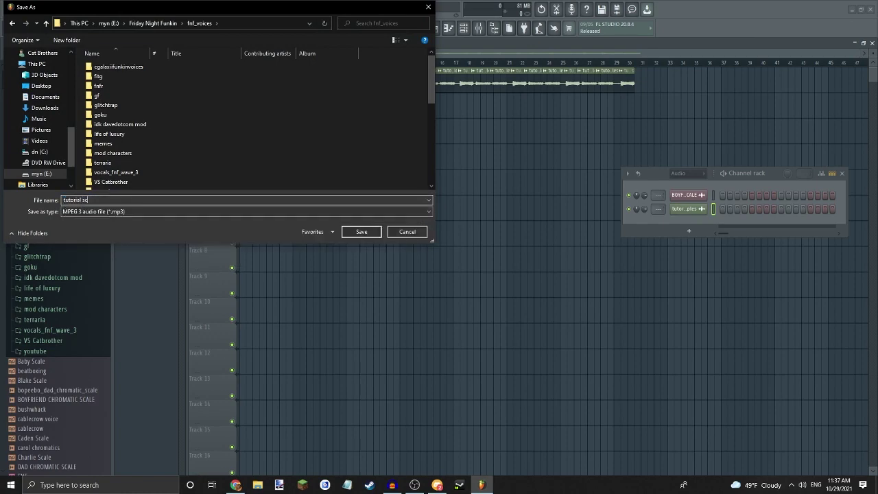
pyautogui.write('ale wip')
pyautogui.press('Return')
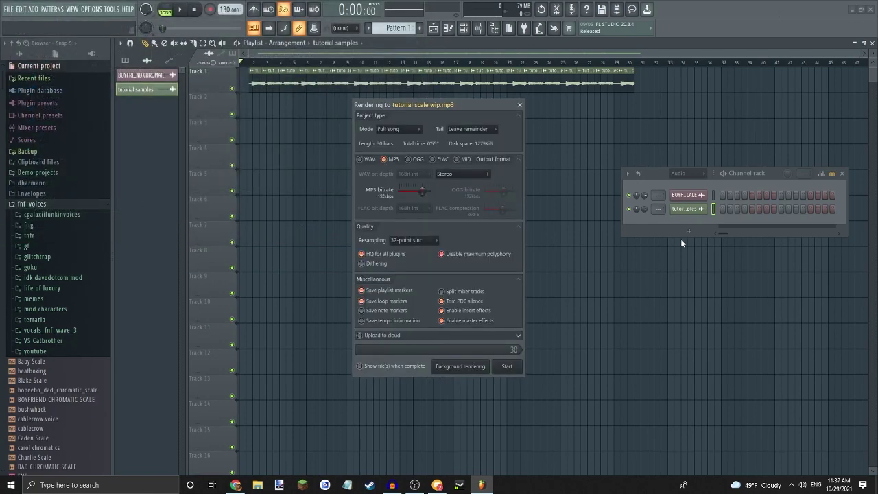
pyautogui.click(518, 366)
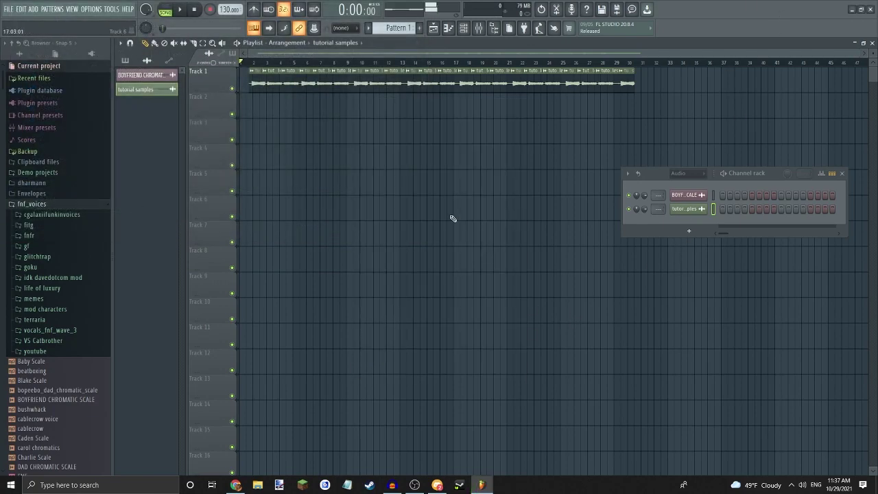
# Delete all slices on Track 1, place the exported tutorial scale wip MP3 there starting at bar 1, and preview it
pyautogui.moveTo(247, 89)
pyautogui.mouseDown()
pyautogui.moveTo(555, 83)
pyautogui.moveTo(637, 85)
pyautogui.mouseUp()
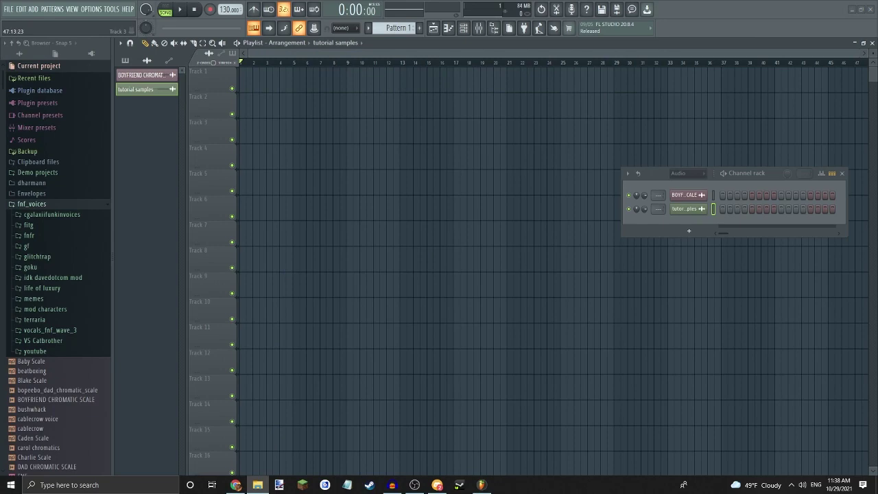
pyautogui.moveTo(323, 128); pyautogui.dragTo(276, 76)
pyautogui.press('space')
pyautogui.press('space')
pyautogui.click(306, 62)
pyautogui.moveTo(310, 63); pyautogui.dragTo(175, 62)
pyautogui.click(260, 61)
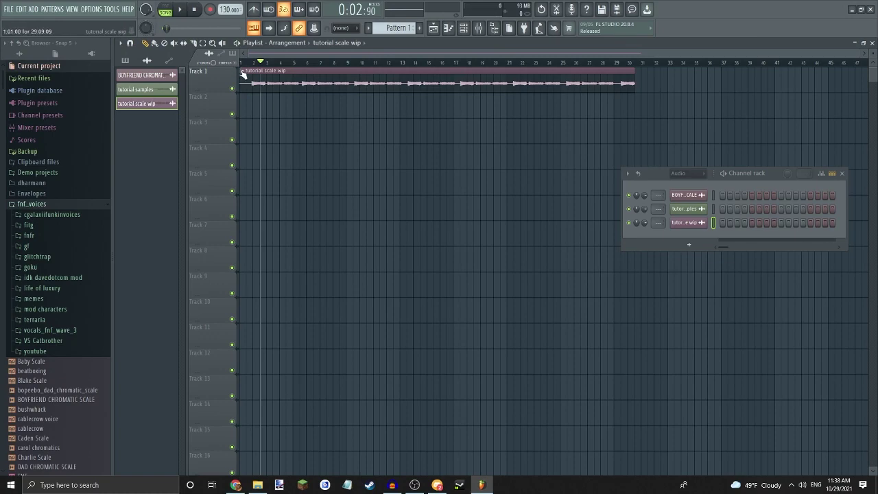
# Open the tutorial scale wip clip for pitch correction in Newtone, minimising Variation and maximising Center to flatten all notes
pyautogui.click(242, 71)
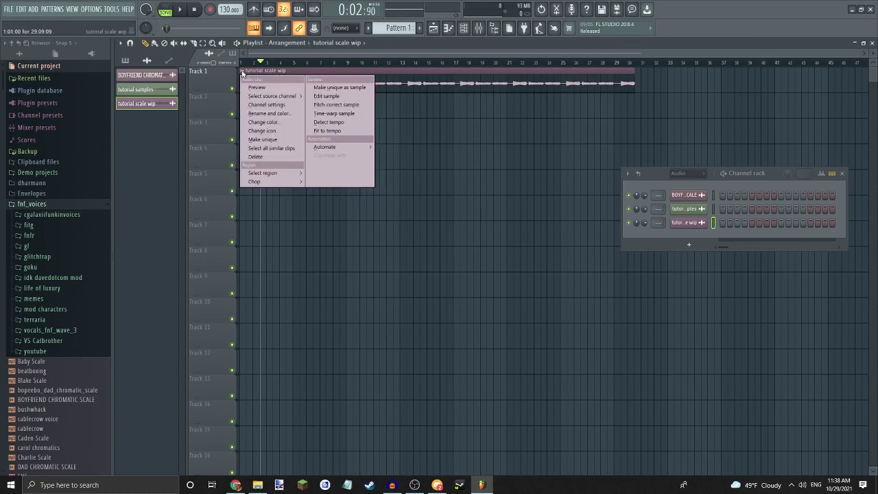
pyautogui.click(326, 108)
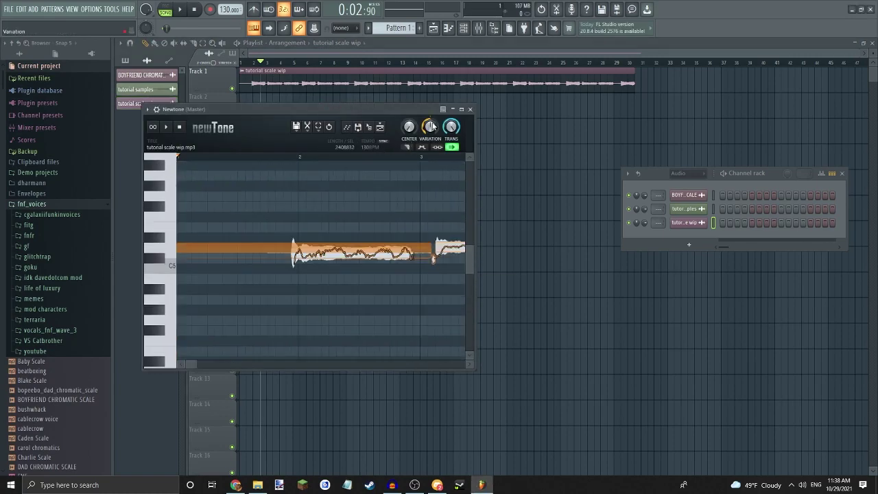
pyautogui.moveTo(401, 110); pyautogui.dragTo(421, 93)
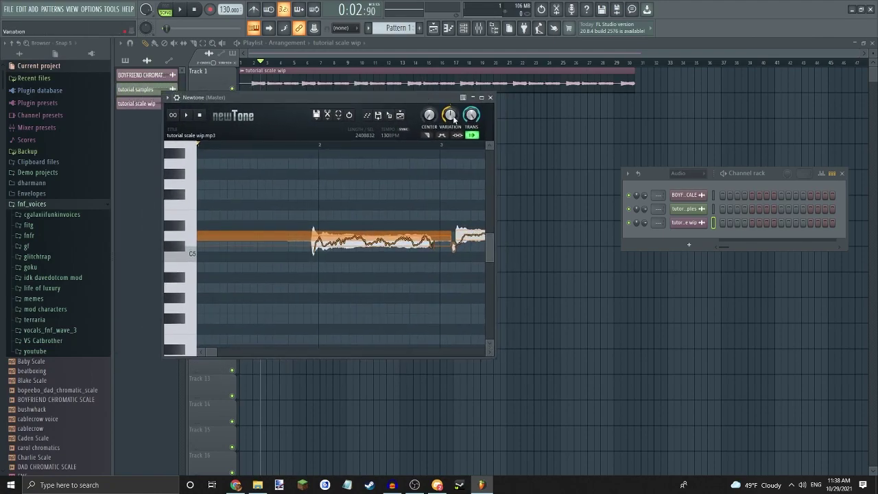
pyautogui.moveTo(454, 116); pyautogui.dragTo(454, 179)
pyautogui.moveTo(429, 114); pyautogui.dragTo(428, 76)
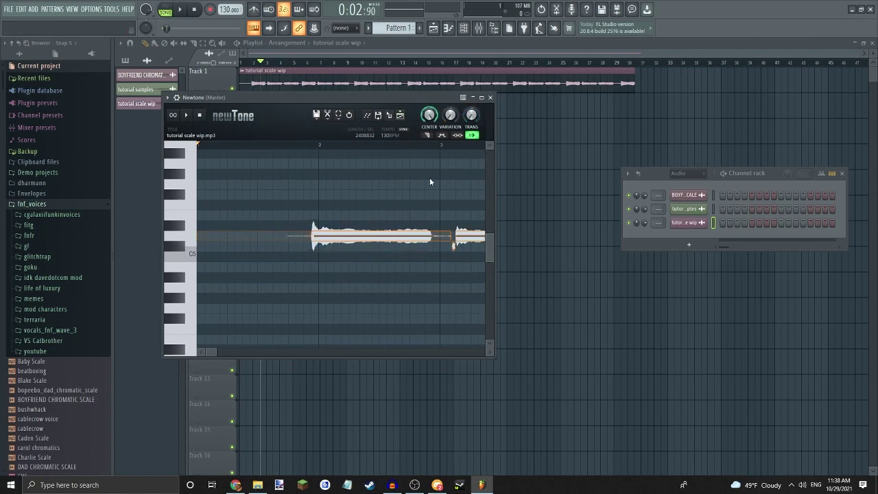
# Lower the first voice sample, around bar 2, to C3 in Newtone
pyautogui.scroll(-3, 300, 219)
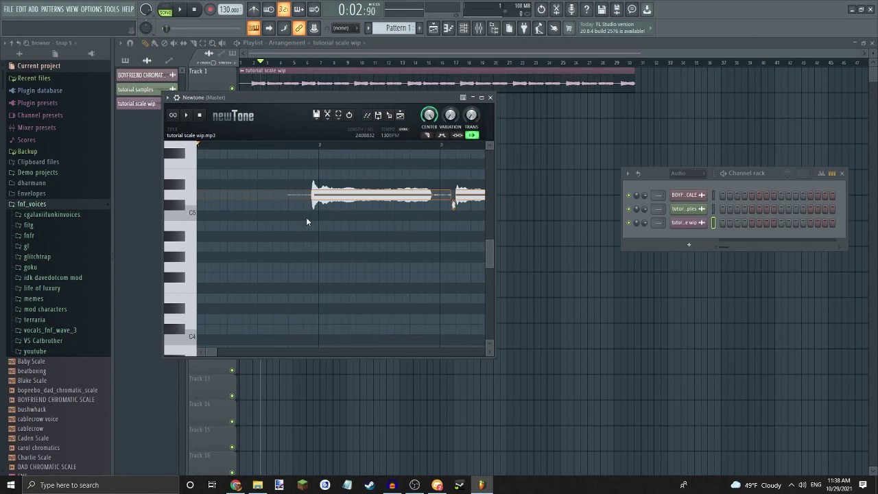
pyautogui.moveTo(364, 199); pyautogui.dragTo(329, 231)
pyautogui.scroll(8, 329, 233)
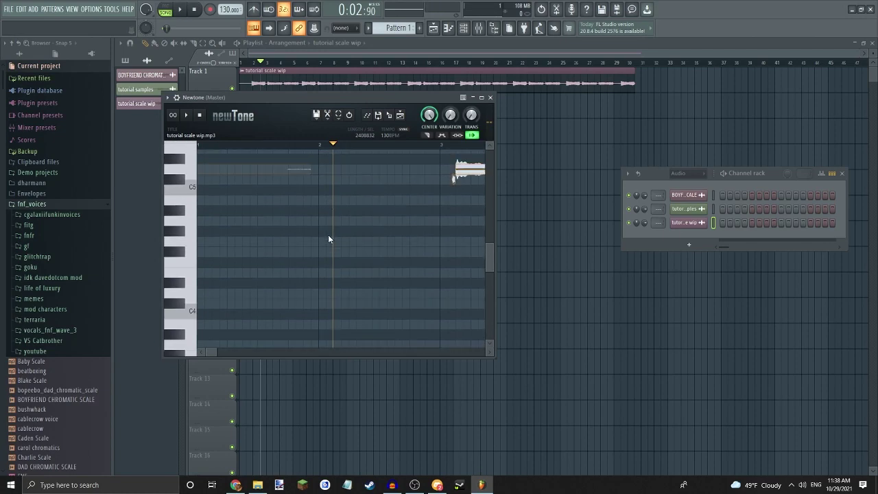
pyautogui.scroll(-2, 331, 240)
pyautogui.moveTo(358, 279); pyautogui.dragTo(349, 199)
pyautogui.scroll(-2, 373, 205)
pyautogui.scroll(2, 373, 204)
pyautogui.moveTo(210, 351); pyautogui.dragTo(210, 351)
pyautogui.moveTo(348, 253); pyautogui.dragTo(330, 210)
pyautogui.scroll(2, 362, 301)
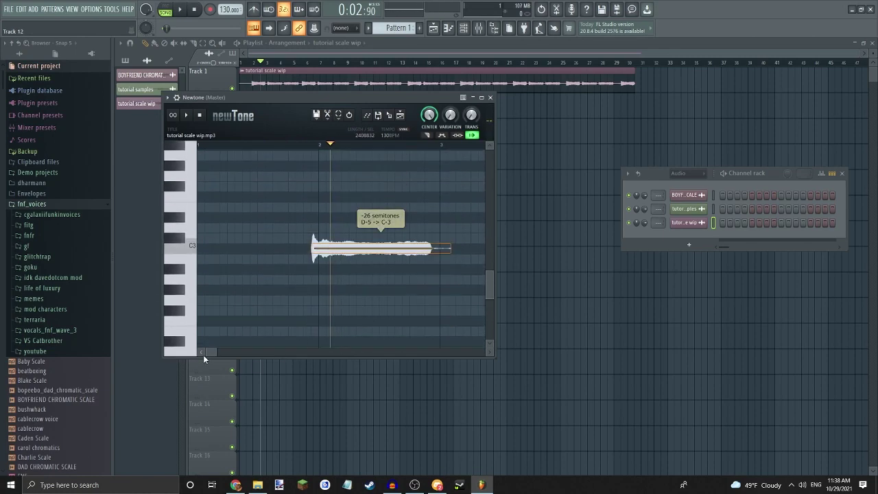
# Lower the second voice sample, including its short opening fragment near bar 3, to C#3
pyautogui.moveTo(204, 353); pyautogui.dragTo(216, 352)
pyautogui.scroll(7, 334, 232)
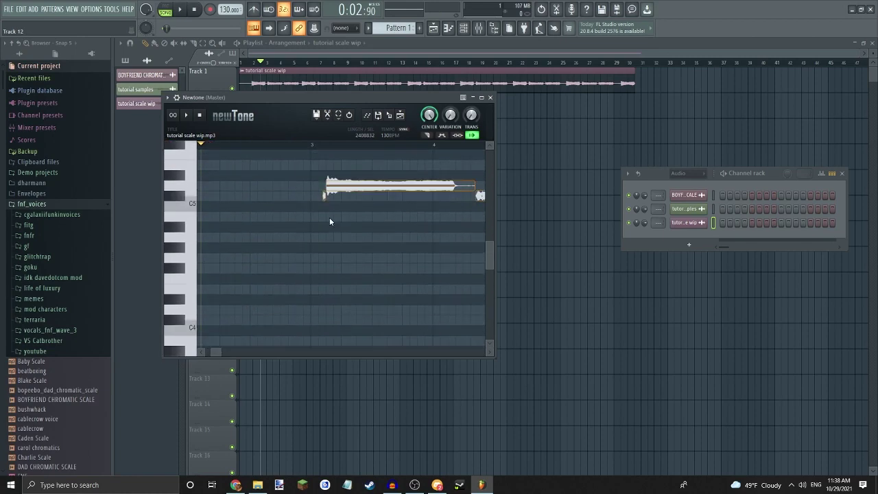
pyautogui.moveTo(325, 197); pyautogui.dragTo(323, 167)
pyautogui.scroll(6, 335, 194)
pyautogui.scroll(4, 340, 196)
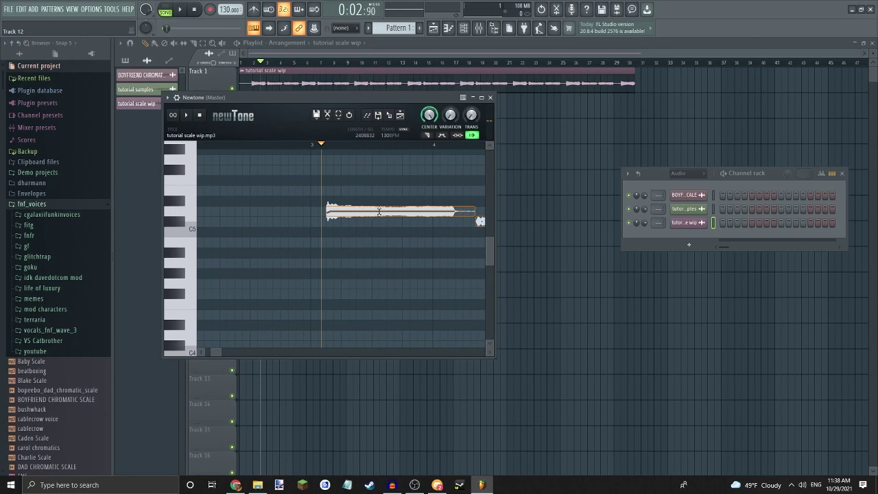
pyautogui.moveTo(379, 211); pyautogui.dragTo(384, 291)
# Lower the opening pieces of the third voice sample, between bars 4 and 5, to D3
pyautogui.moveTo(218, 350); pyautogui.dragTo(223, 350)
pyautogui.scroll(3, 370, 195)
pyautogui.hotkey('ctrl', 'z')
pyautogui.moveTo(363, 192); pyautogui.dragTo(356, 154)
pyautogui.scroll(3, 365, 226)
pyautogui.scroll(3, 365, 228)
pyautogui.scroll(8, 373, 241)
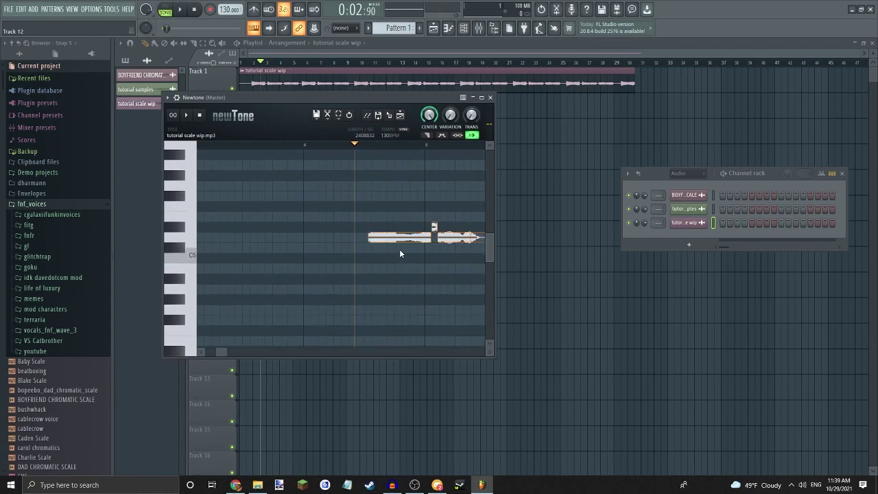
pyautogui.moveTo(401, 239); pyautogui.dragTo(383, 321)
pyautogui.scroll(4, 442, 238)
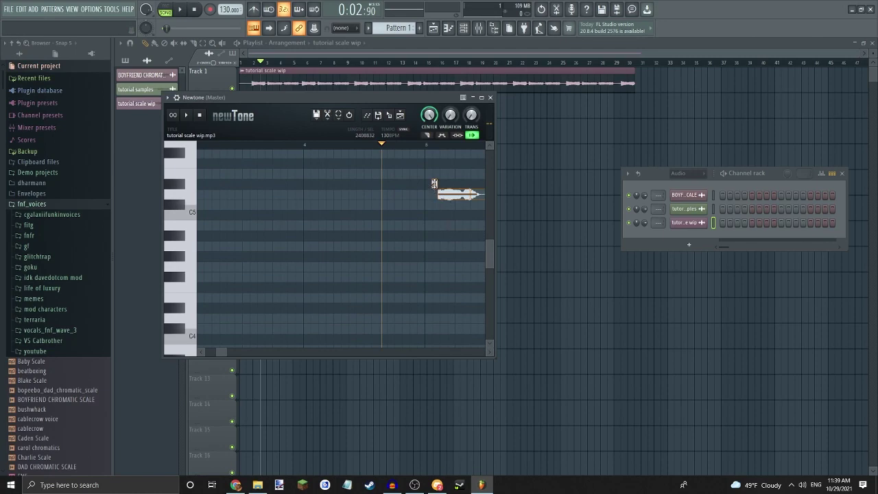
# Lower the third voice sample's remaining fragments and tail around bar 5 to D3, previewing the joined pieces
pyautogui.moveTo(434, 183); pyautogui.dragTo(402, 297)
pyautogui.moveTo(218, 352); pyautogui.dragTo(223, 353)
pyautogui.scroll(4, 347, 238)
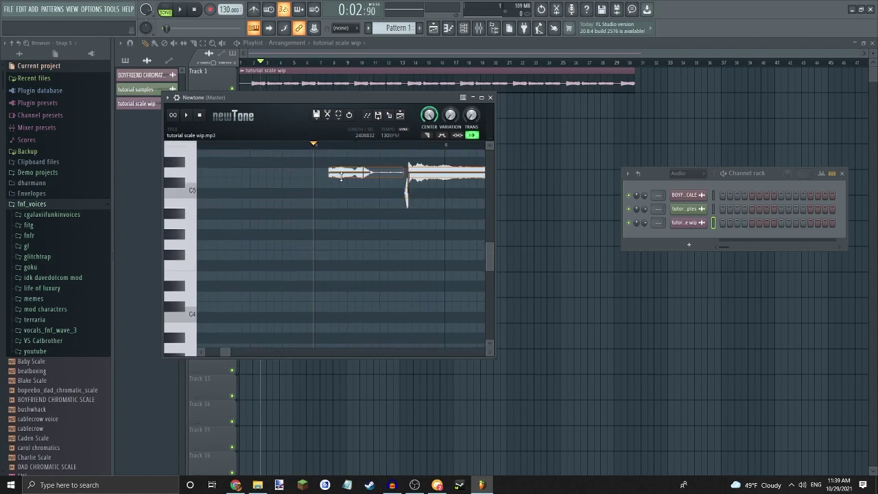
pyautogui.moveTo(349, 172); pyautogui.dragTo(342, 236)
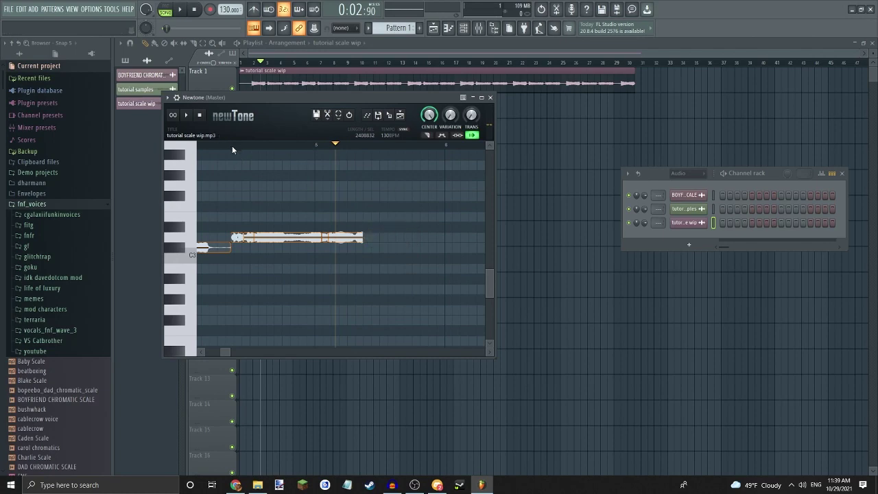
pyautogui.click(232, 146)
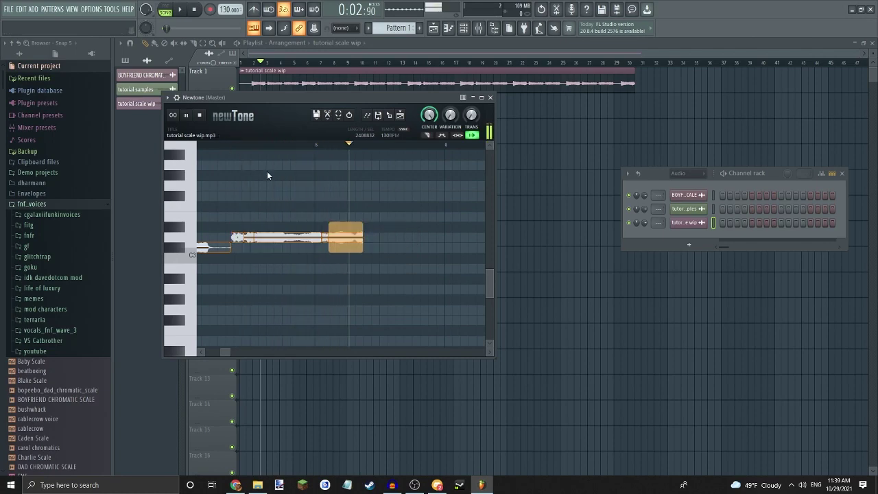
pyautogui.press('space')
pyautogui.scroll(7, 407, 225)
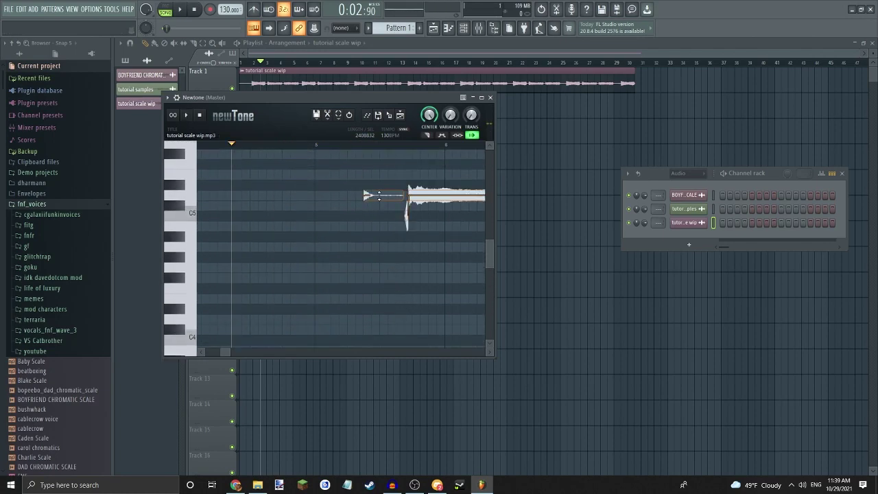
pyautogui.moveTo(378, 196); pyautogui.dragTo(374, 163)
pyautogui.scroll(2, 296, 336)
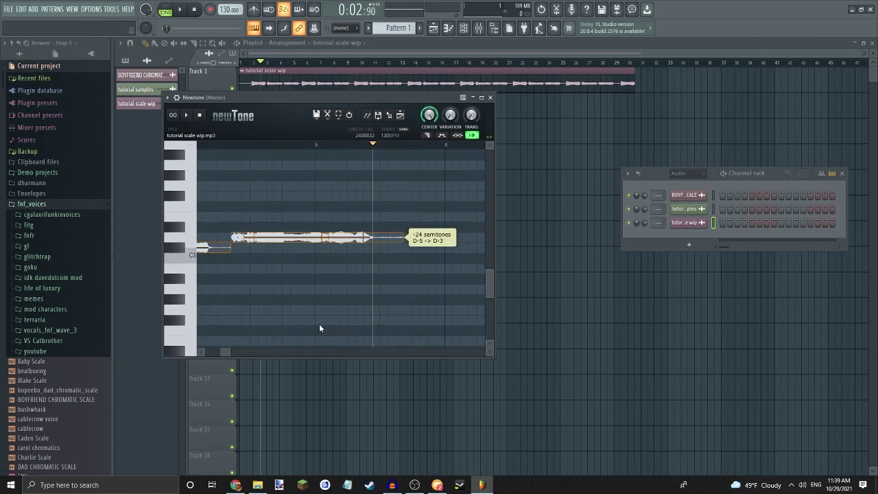
# Lower the fourth voice sample's attack fragment and body, around bar 6, to one semitone above the third sample
pyautogui.moveTo(227, 352); pyautogui.dragTo(230, 353)
pyautogui.scroll(3, 342, 247)
pyautogui.scroll(3, 341, 245)
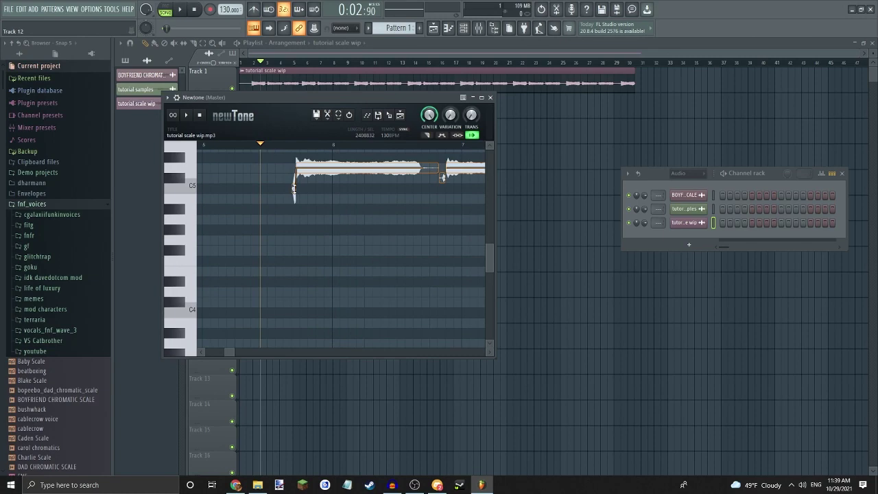
pyautogui.moveTo(293, 186); pyautogui.dragTo(288, 275)
pyautogui.scroll(7, 318, 253)
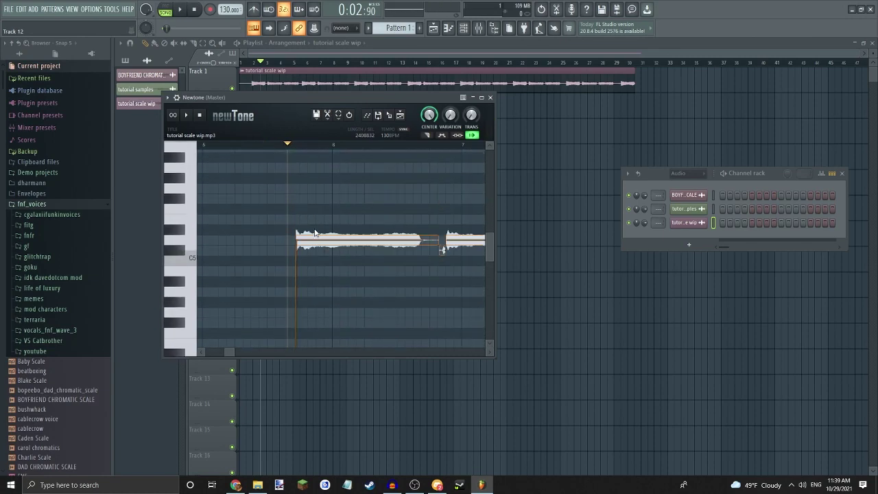
pyautogui.moveTo(338, 245); pyautogui.dragTo(340, 179)
# Lower the pieces of the following voice samples, from bar 7 onward, each one semitone higher than the last to continue the chromatic scale
pyautogui.moveTo(230, 352); pyautogui.dragTo(237, 354)
pyautogui.scroll(5, 302, 254)
pyautogui.moveTo(317, 209); pyautogui.dragTo(315, 264)
pyautogui.scroll(5, 372, 194)
pyautogui.moveTo(372, 193); pyautogui.dragTo(354, 270)
pyautogui.scroll(5, 343, 254)
pyautogui.moveTo(303, 261)
pyautogui.mouseDown()
pyautogui.moveTo(305, 323)
pyautogui.moveTo(305, 252)
pyautogui.mouseUp()
pyautogui.scroll(3, 364, 222)
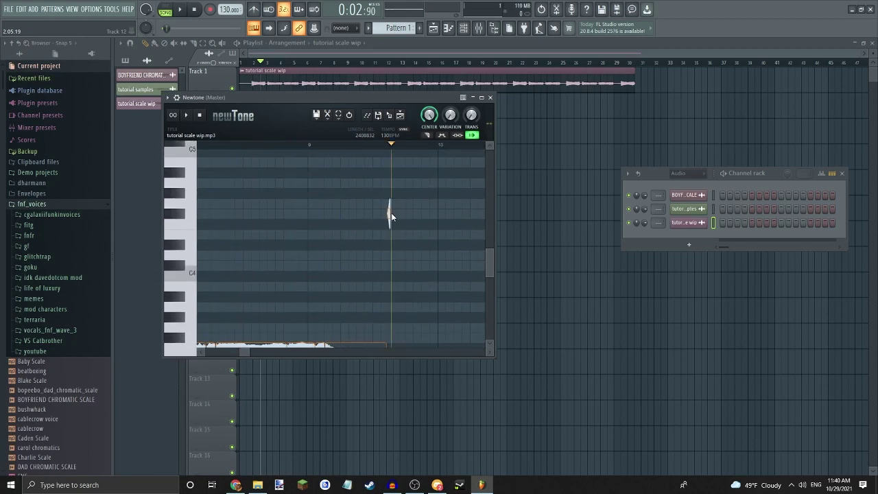
pyautogui.moveTo(390, 213); pyautogui.dragTo(391, 305)
pyautogui.scroll(4, 412, 261)
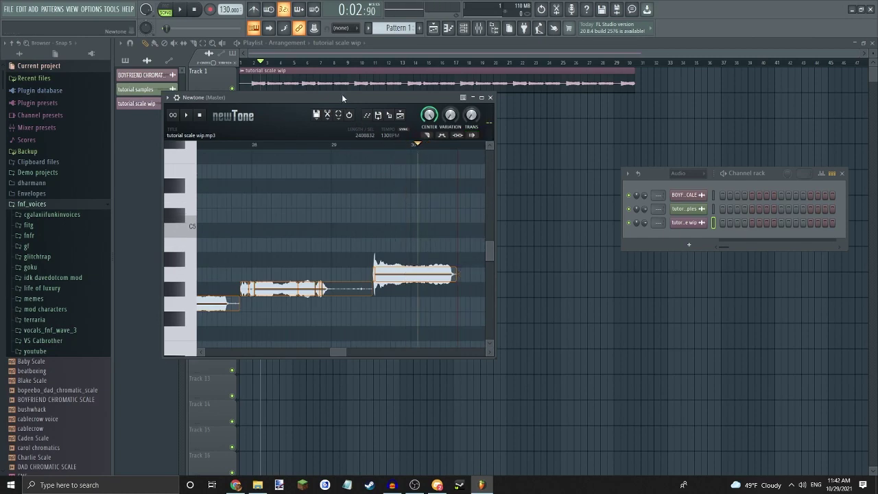
# Send the retuned scale from Newtone to Track 2 of the playlist, then delete the original Track 1 clip and play the result
pyautogui.moveTo(342, 96); pyautogui.dragTo(376, 152)
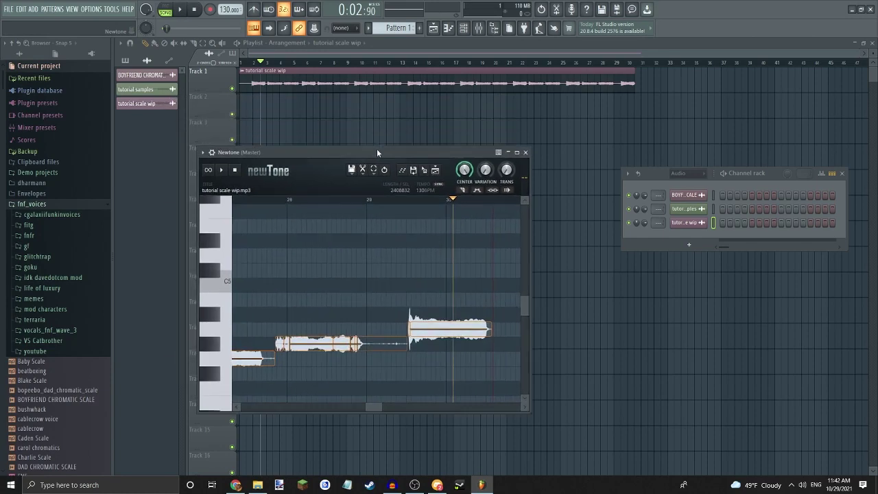
pyautogui.click(435, 172)
pyautogui.click(526, 152)
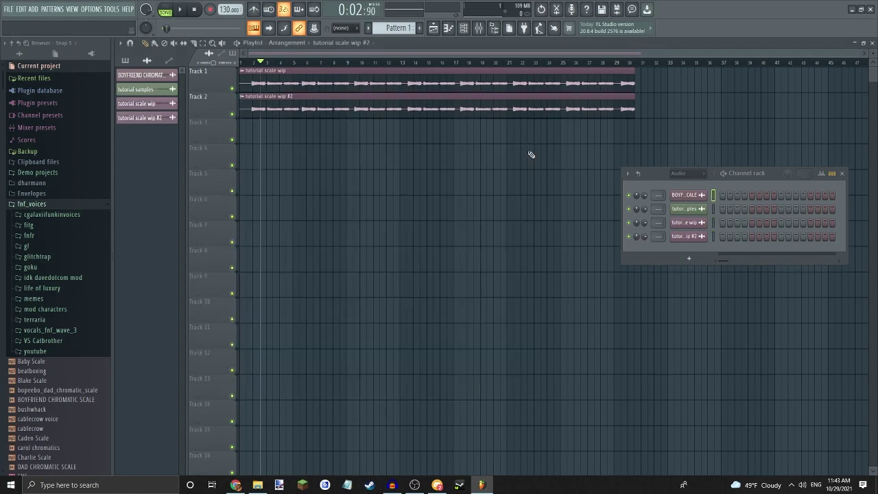
pyautogui.rightClick(288, 84)
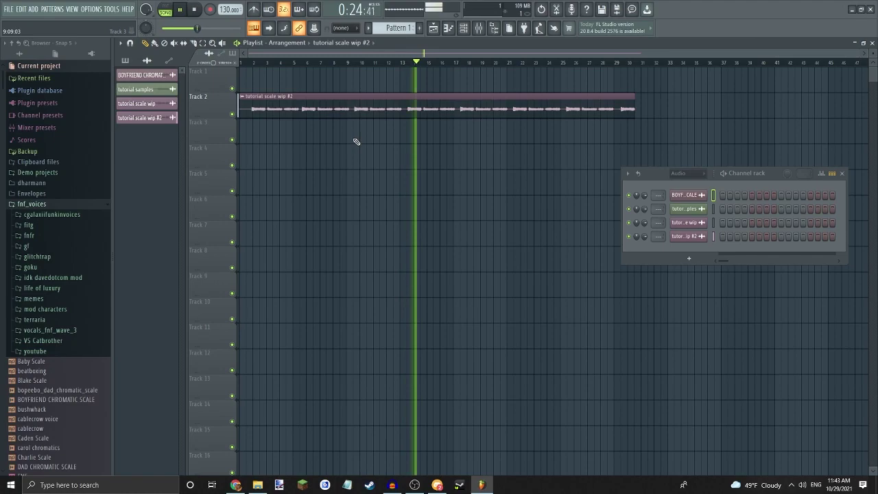
pyautogui.press('space')
# Export the song as an MP3 named "tutorial scale" in a subfolder of Friday Night Funkin and render the full song
pyautogui.click(7, 8)
pyautogui.moveTo(18, 90)
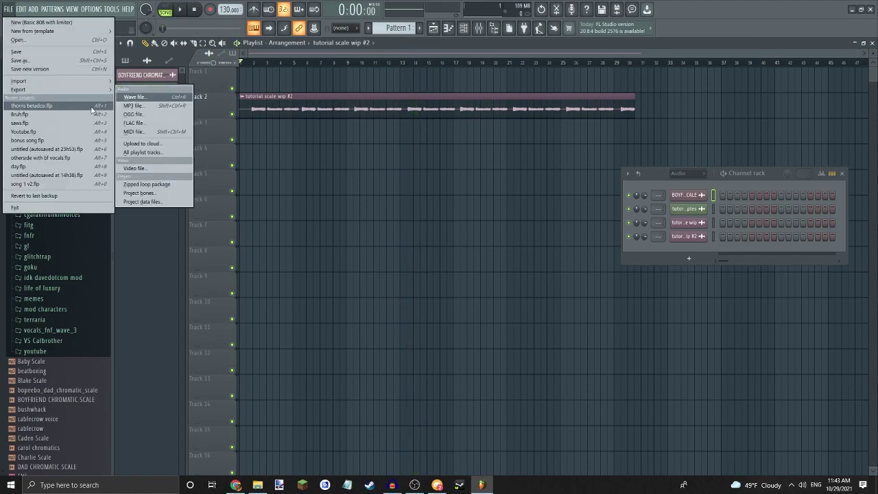
pyautogui.click(137, 101)
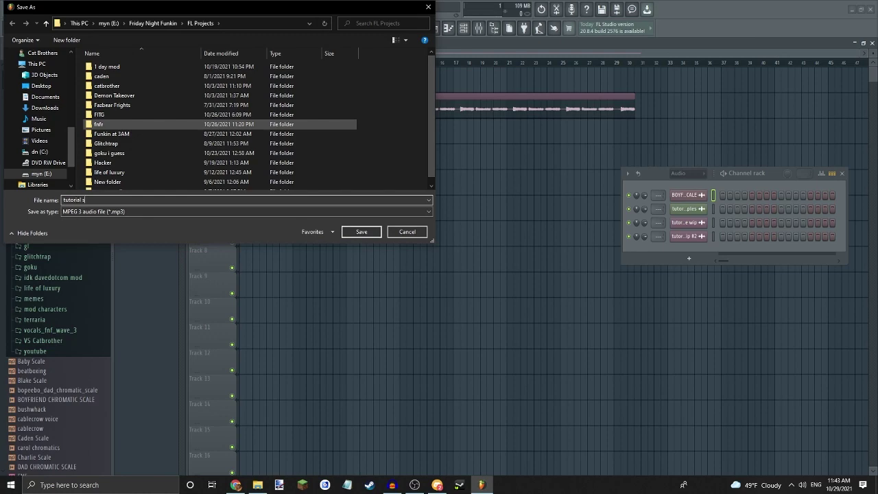
pyautogui.click(162, 23)
pyautogui.doubleClick(137, 124)
pyautogui.click(361, 232)
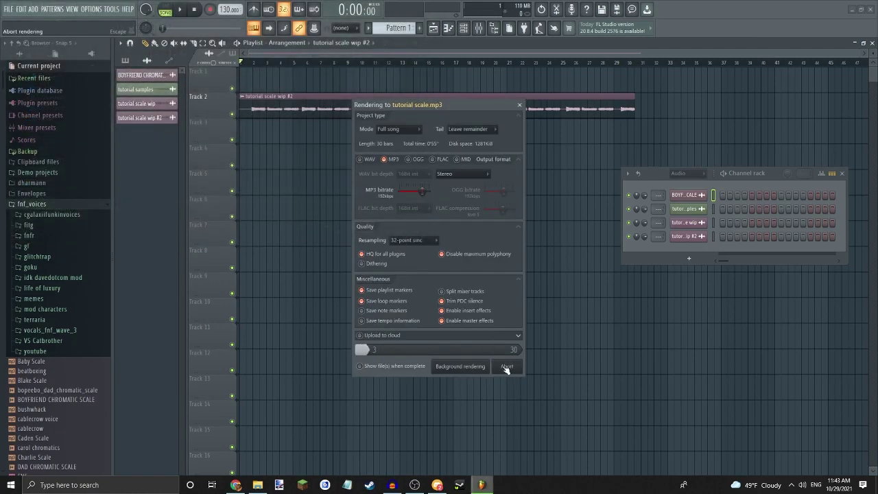